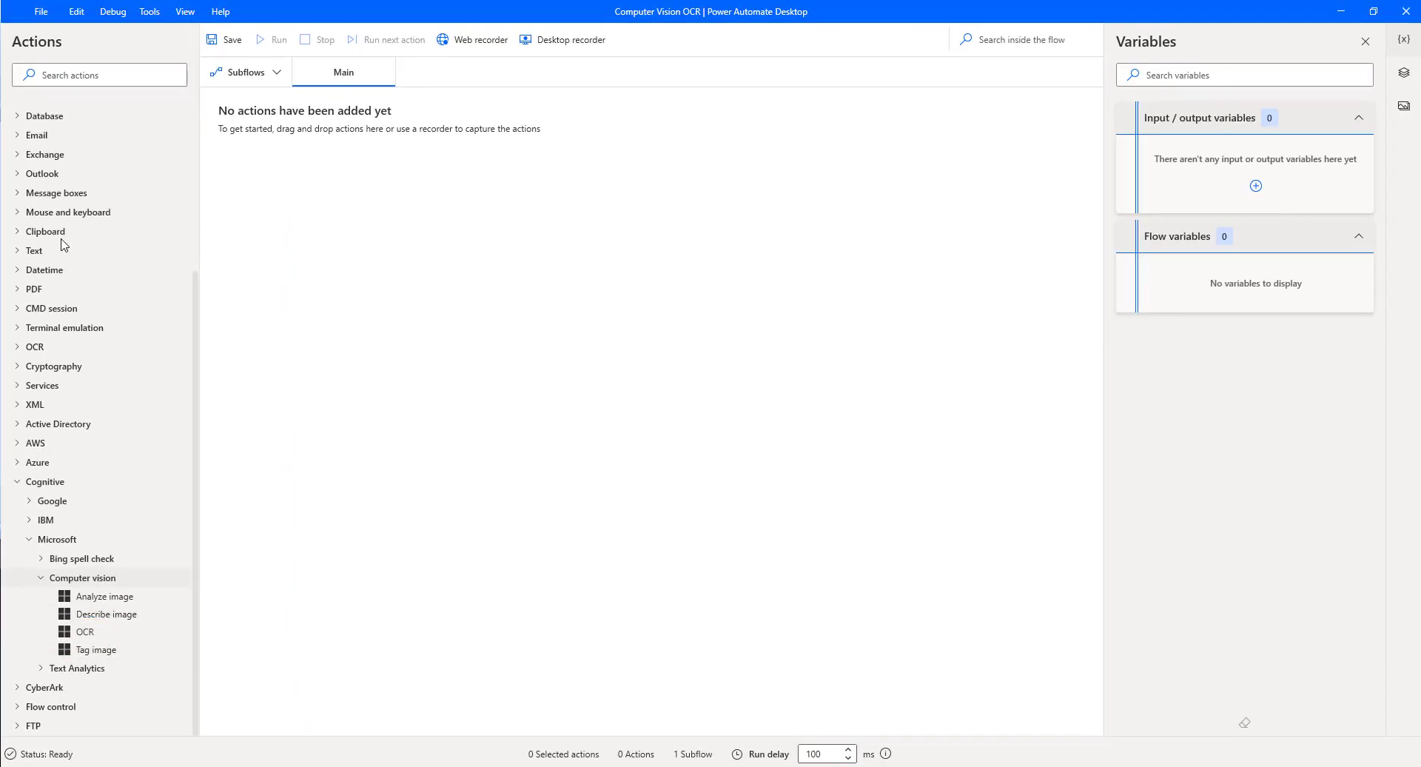
Step: Drop an OCR action onto the Main flow and open its server location list
drag(80, 642, 387, 387)
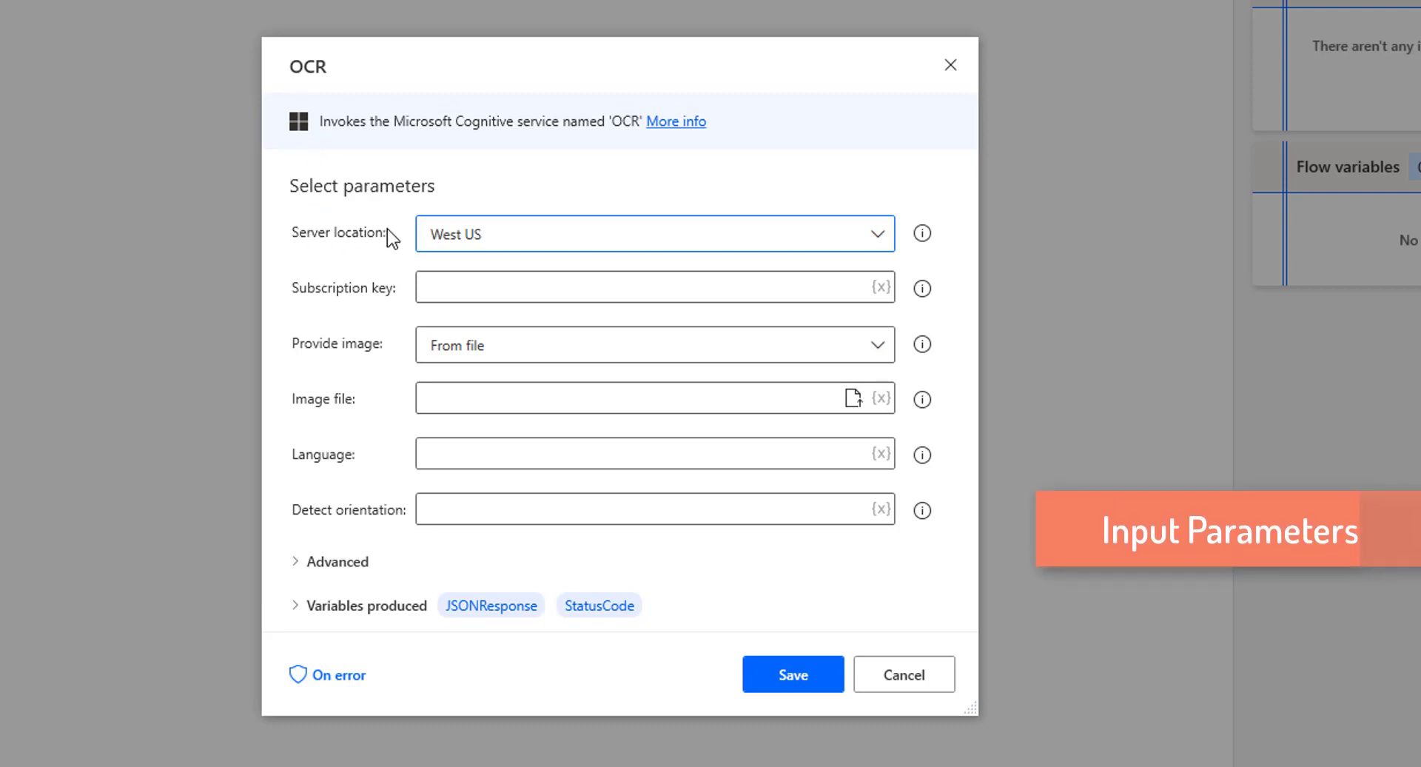
click(440, 234)
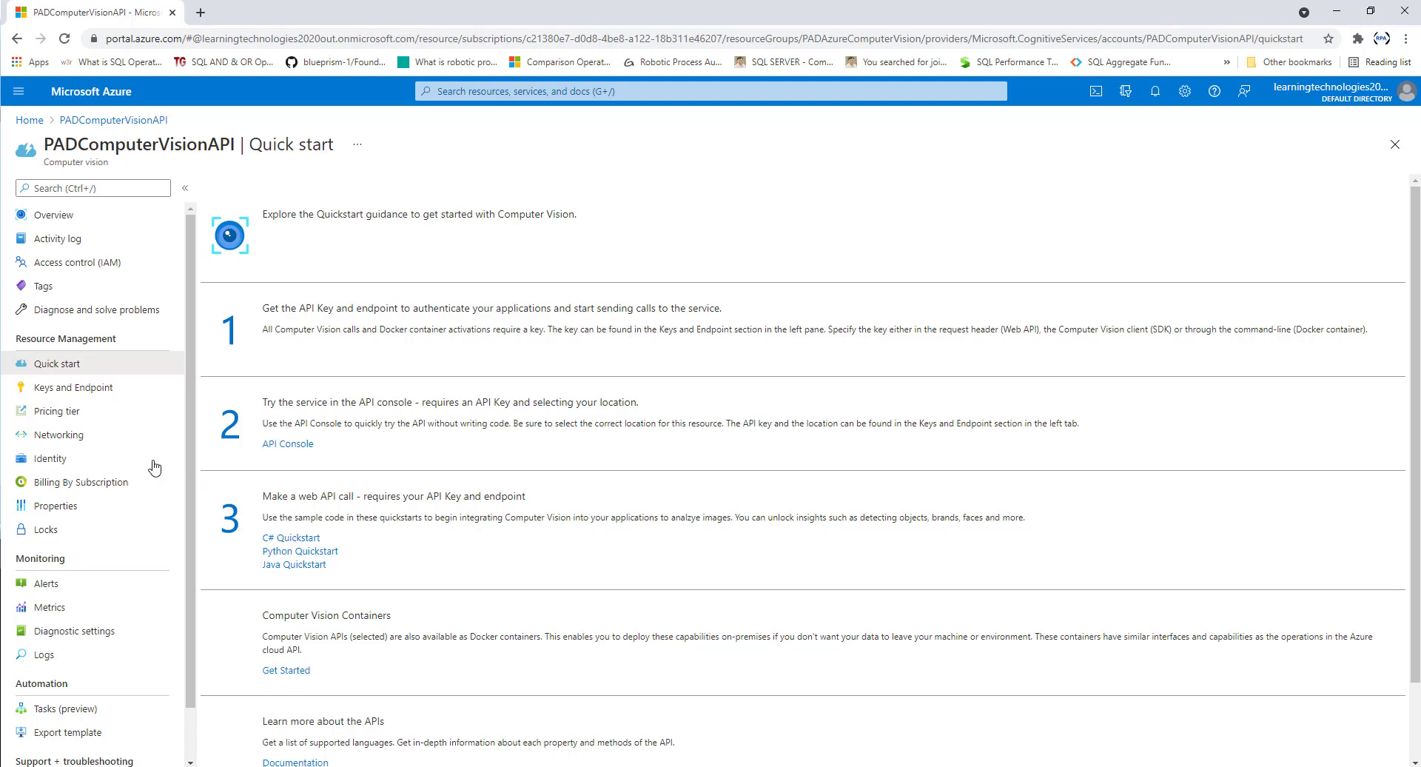
Step: Check the Computer Vision resource's region, eastus, on the Azure Keys and Endpoint page
click(58, 392)
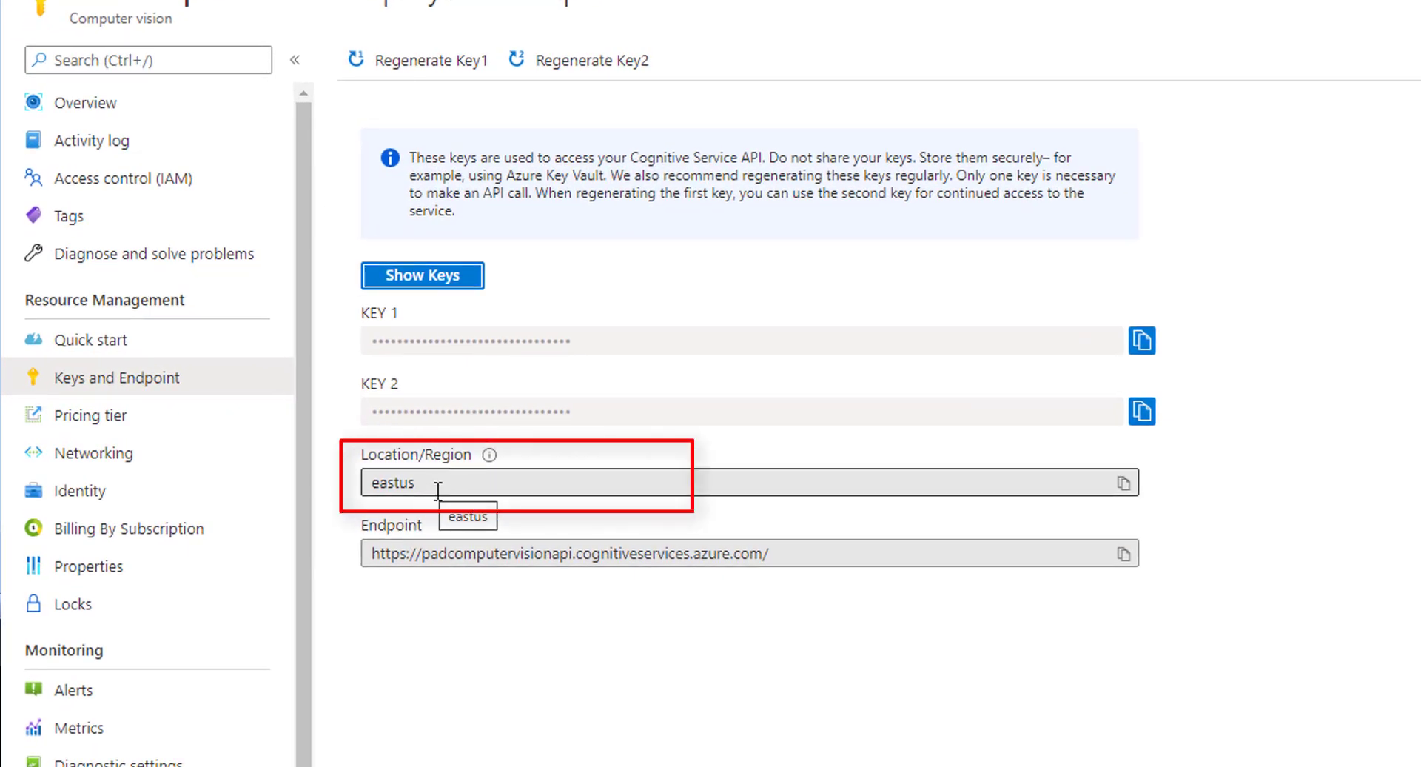
drag(439, 489, 334, 493)
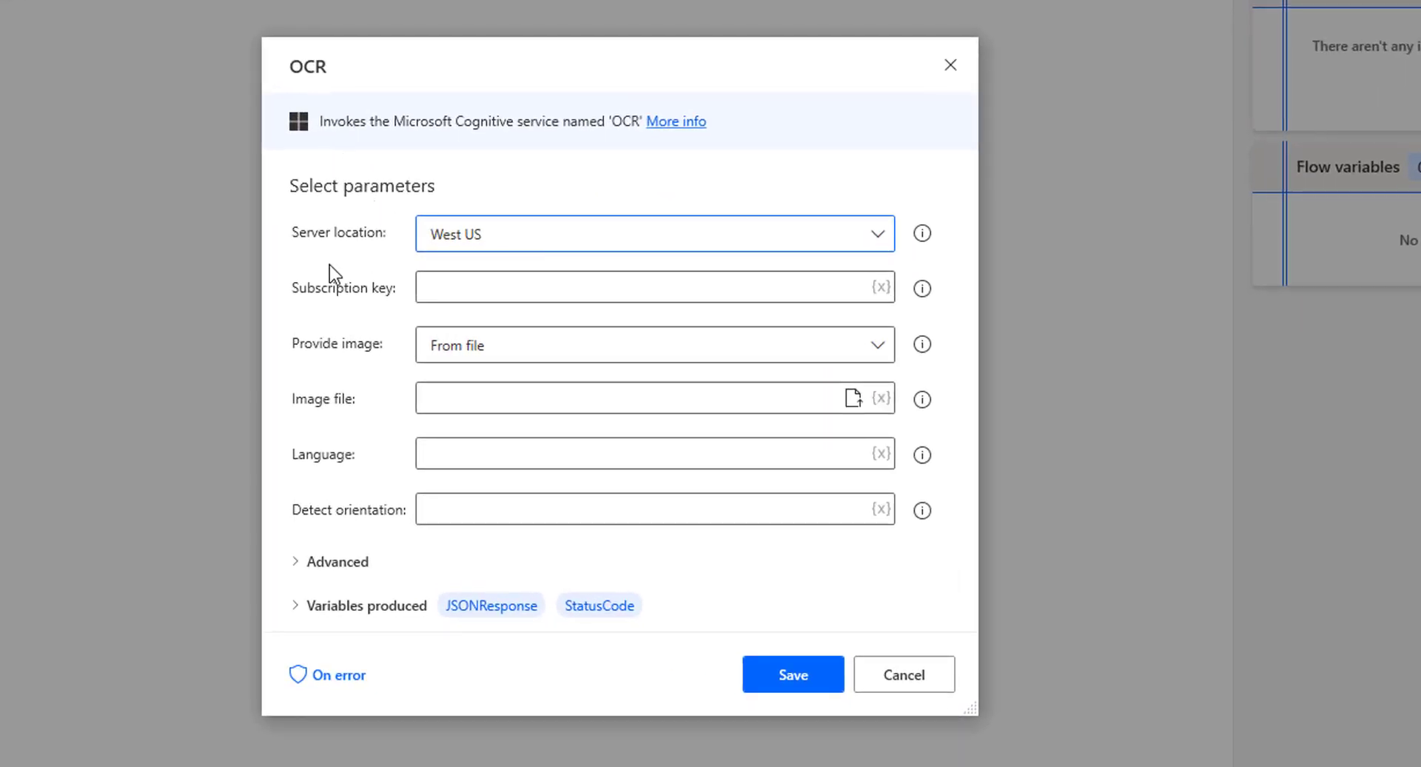
Step: Set the OCR server location to East US and paste KEY 1 from Azure as the subscription key
click(443, 240)
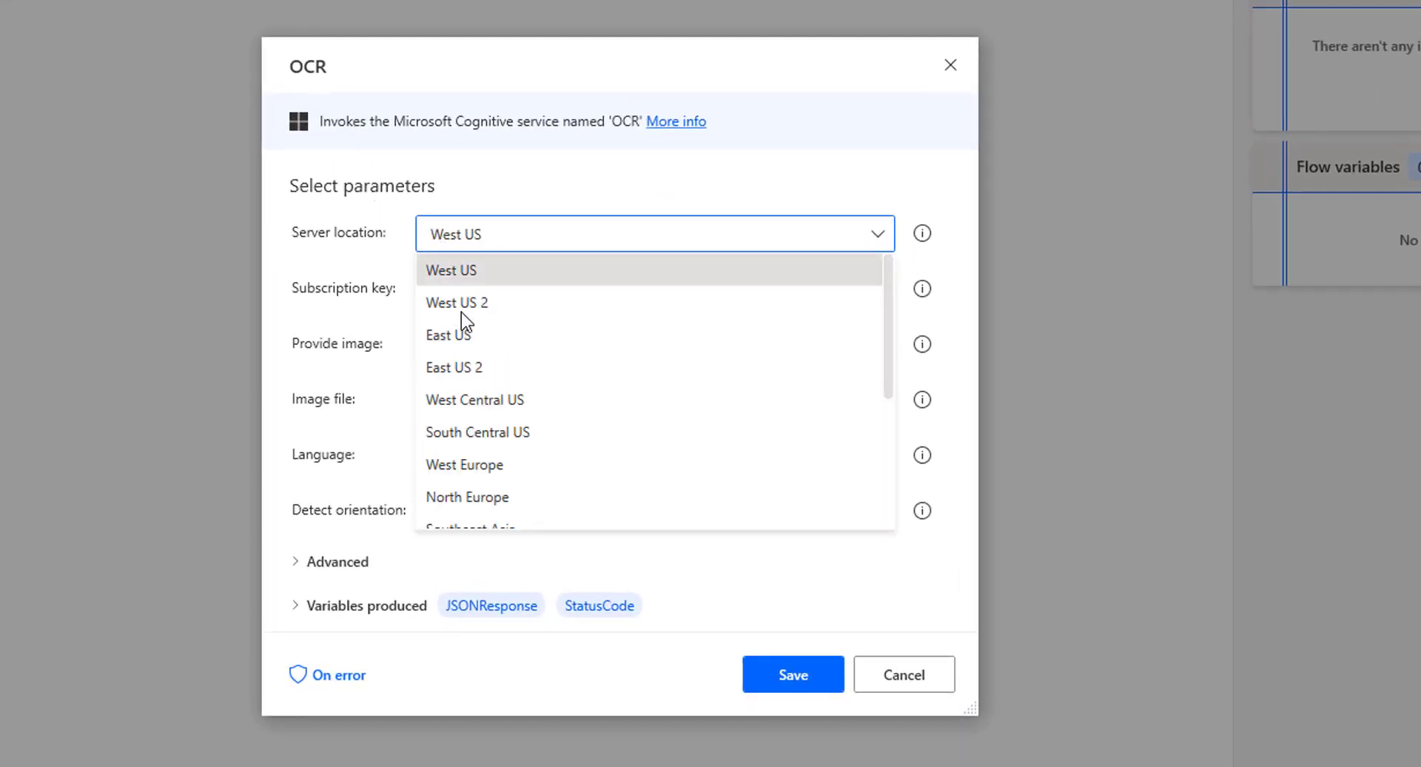
click(465, 339)
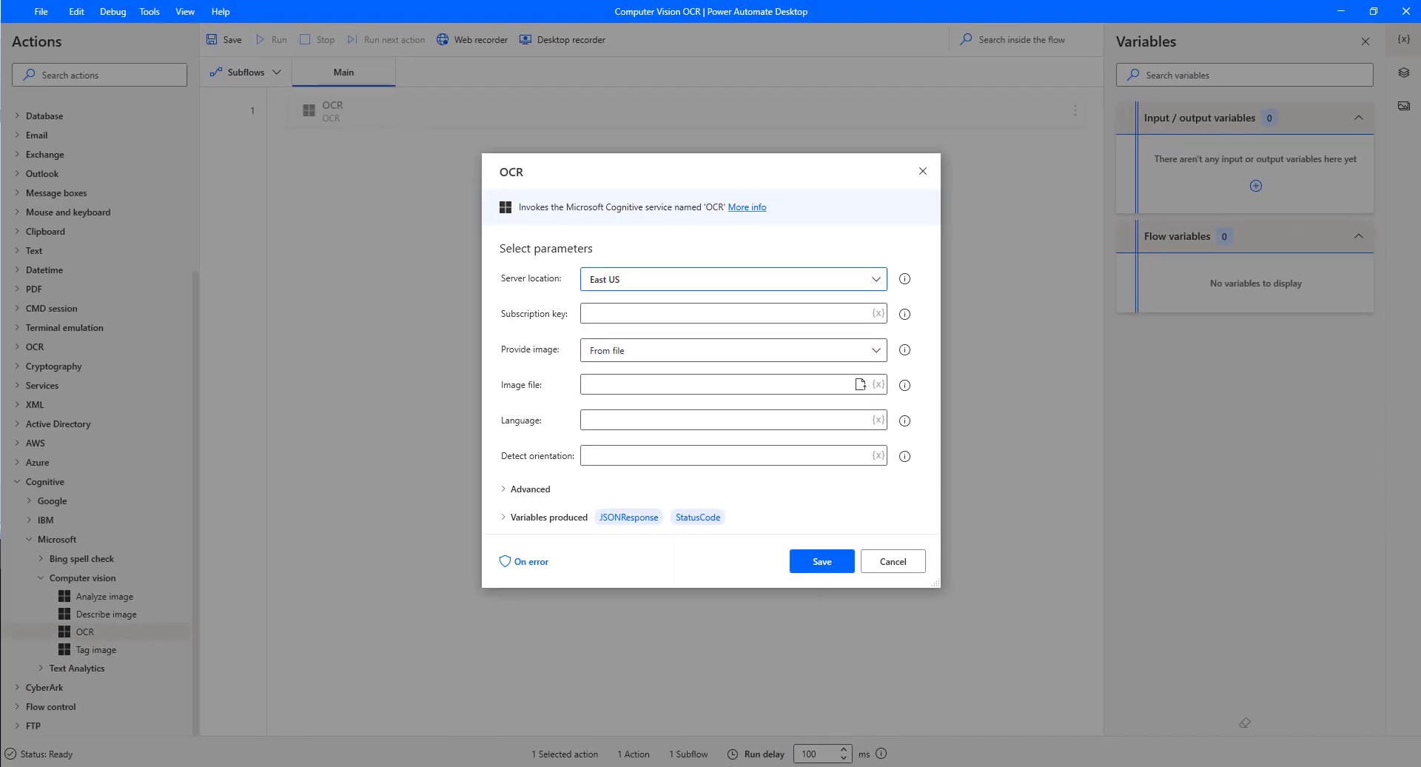
key(alt+Tab)
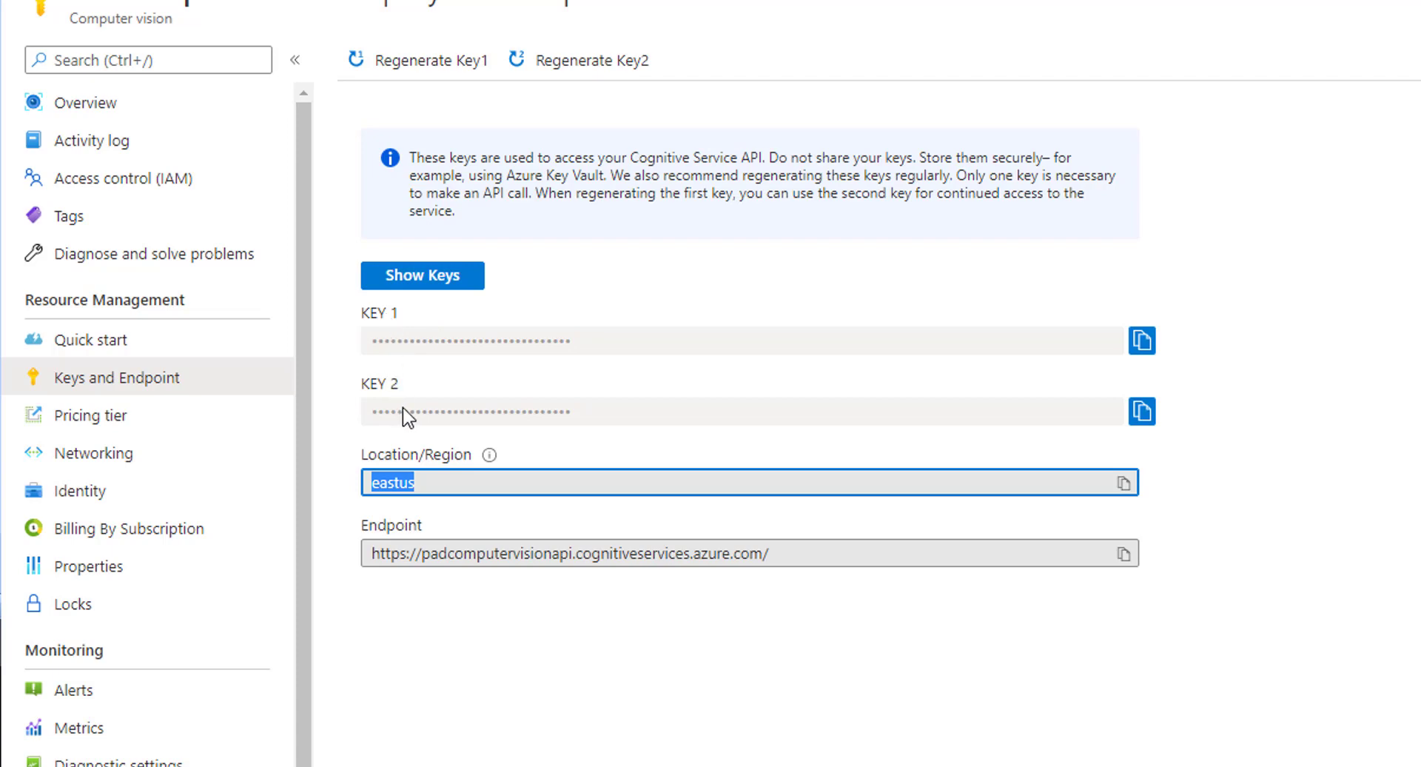
click(1146, 345)
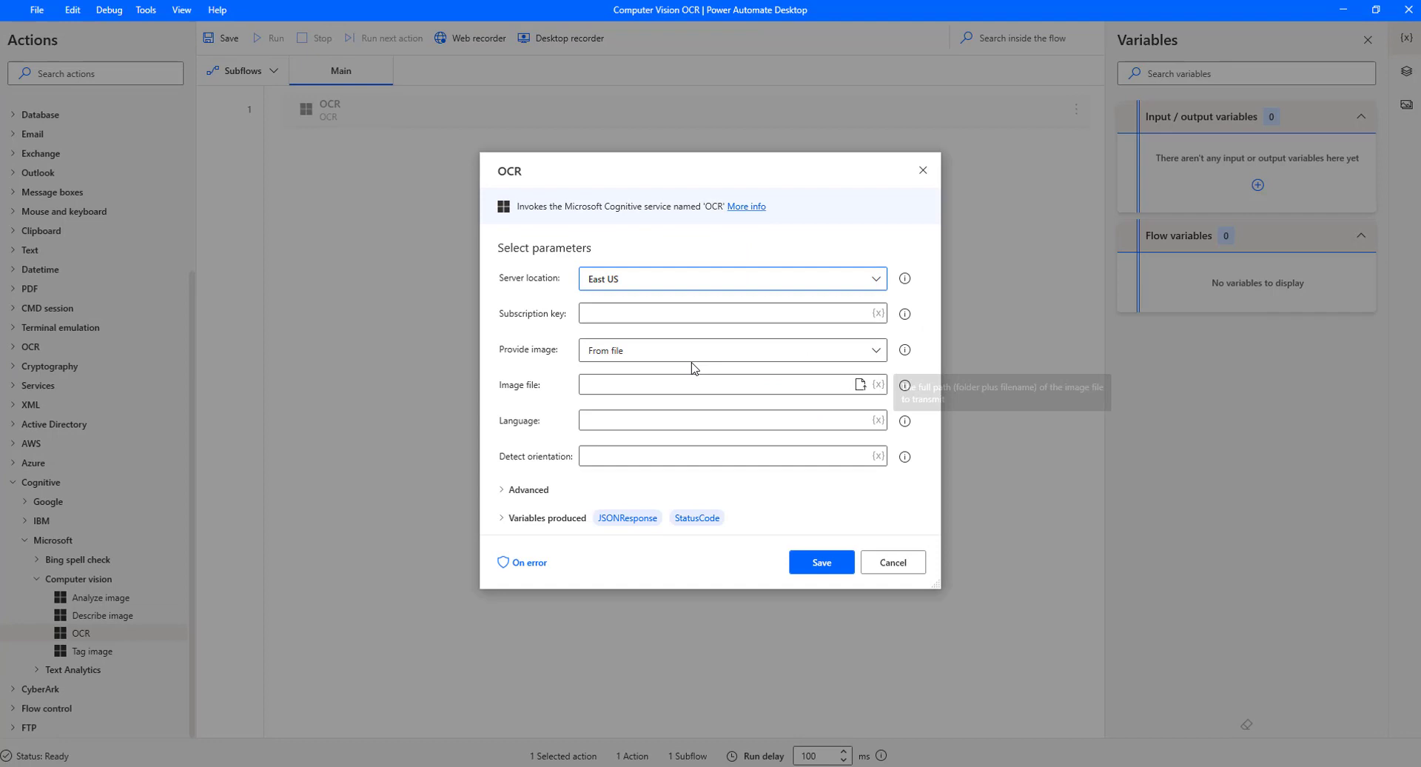
click(646, 308)
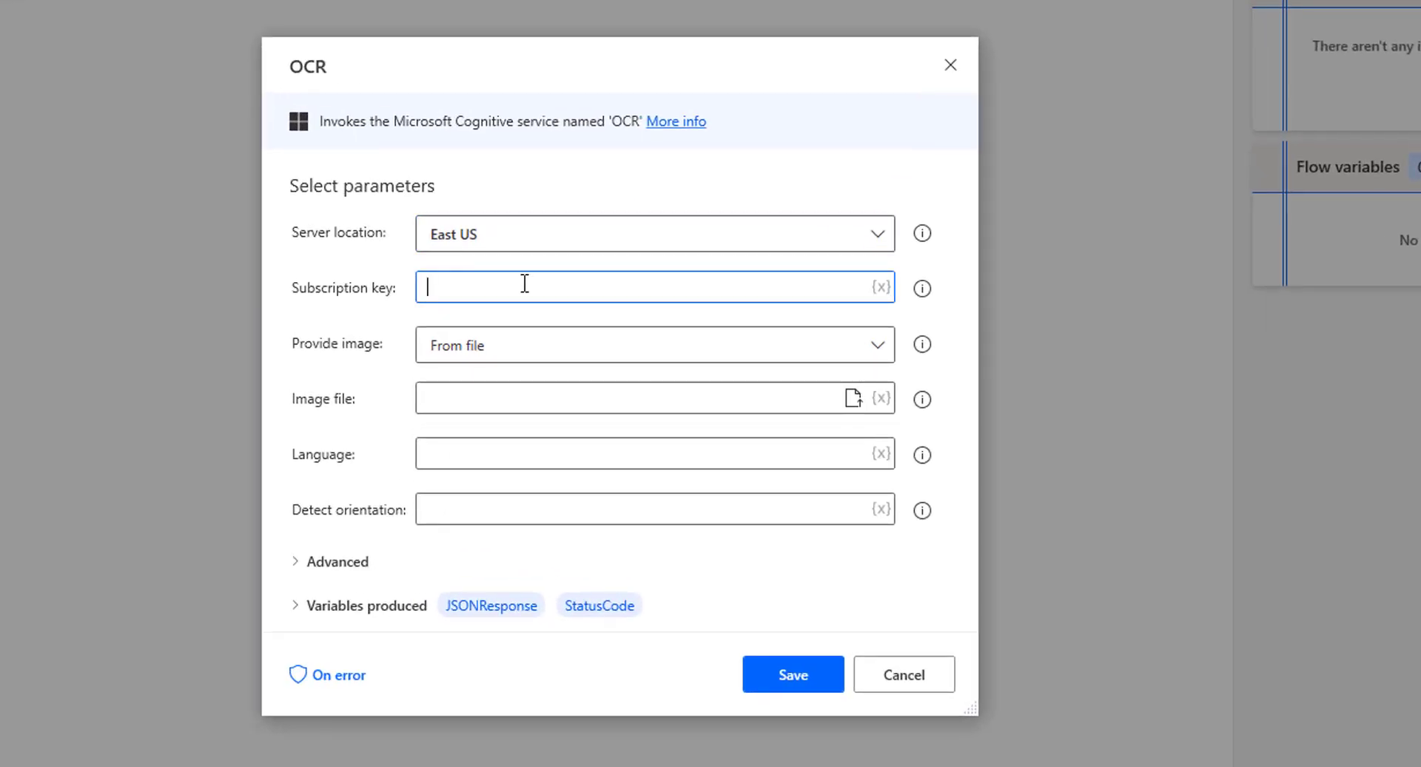
key(ctrl+v)
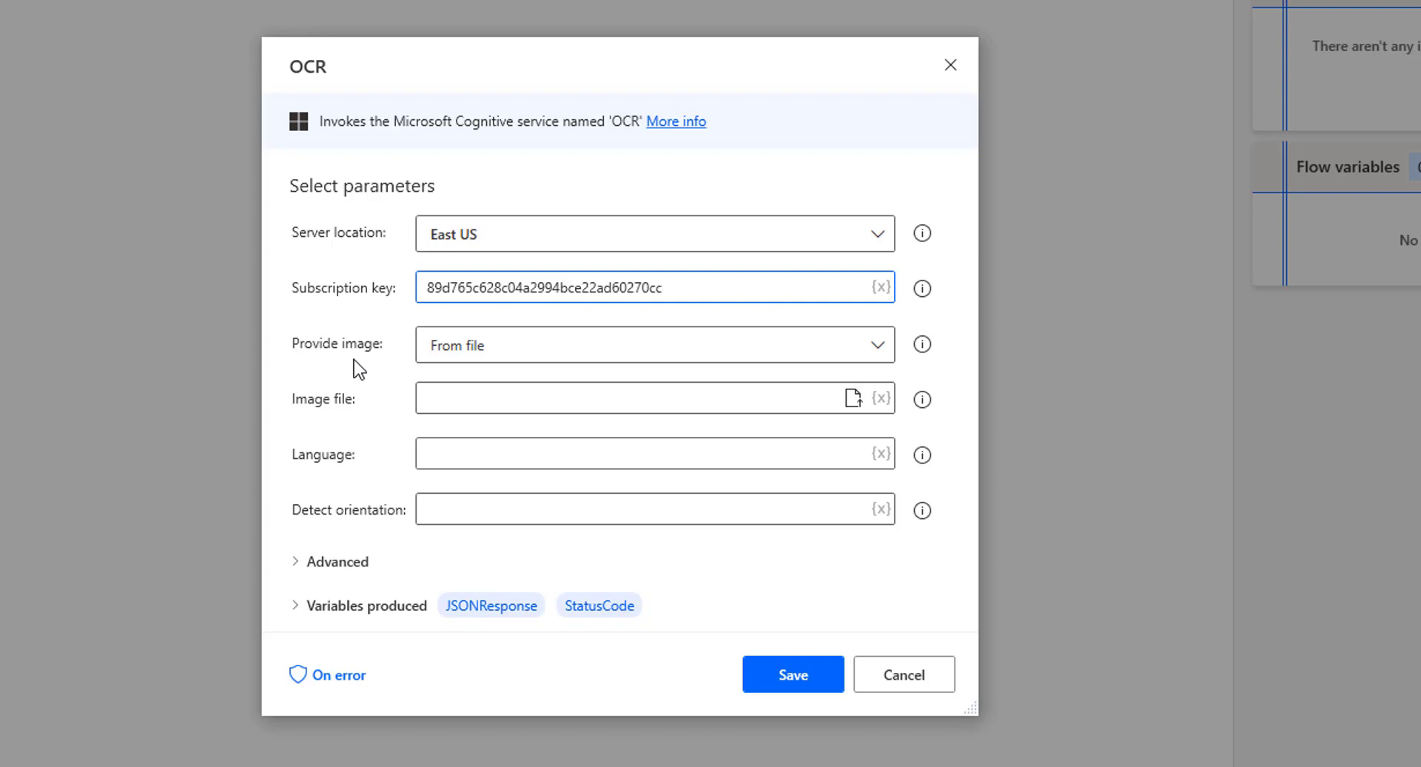
click(441, 355)
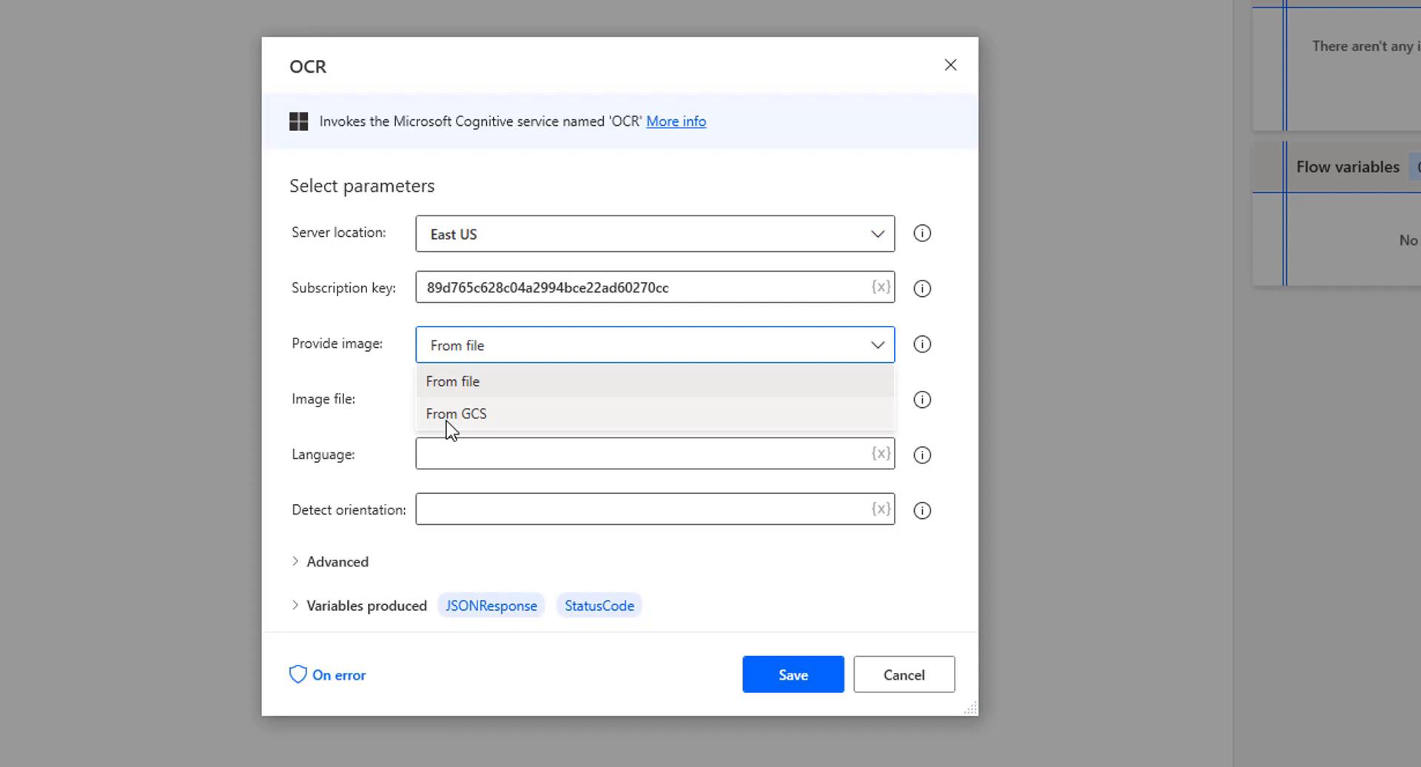
click(469, 385)
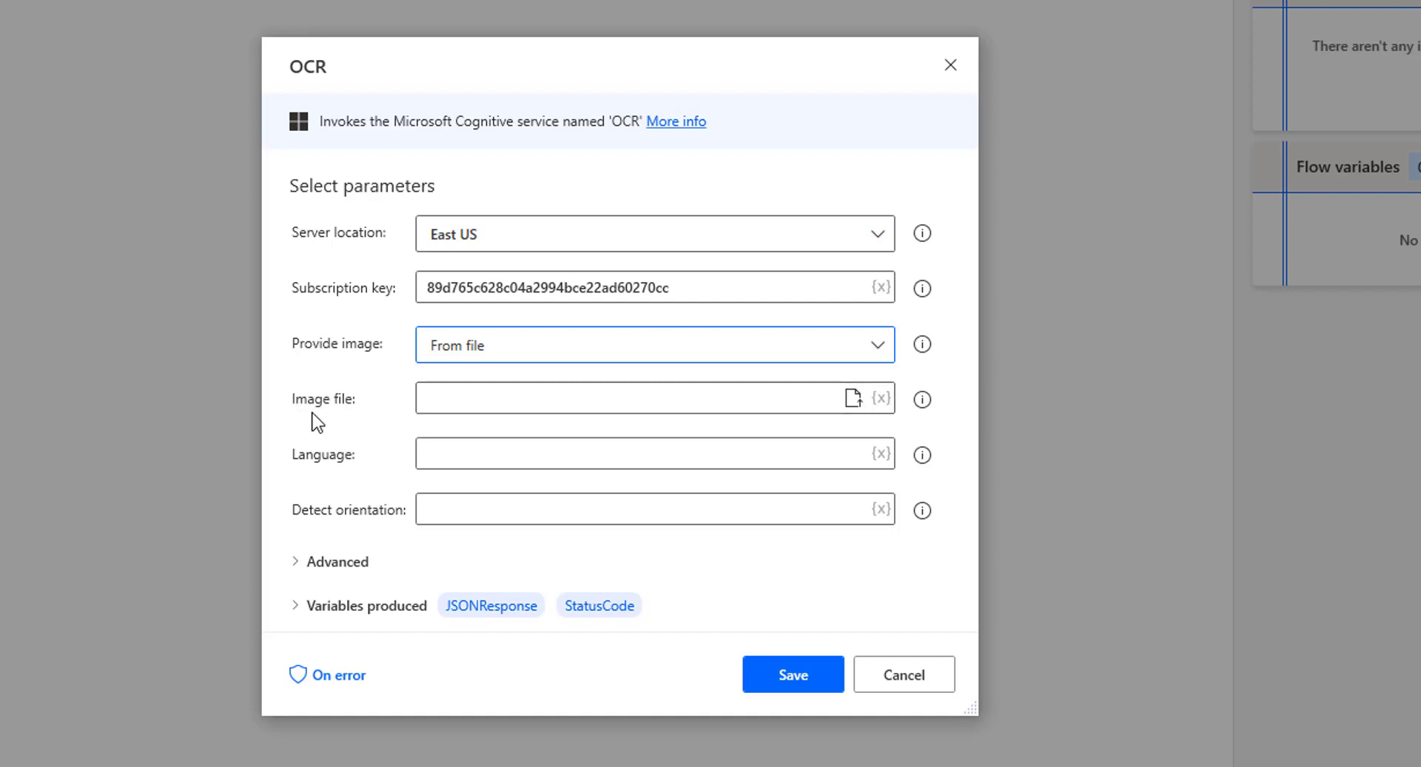
click(447, 402)
click(483, 357)
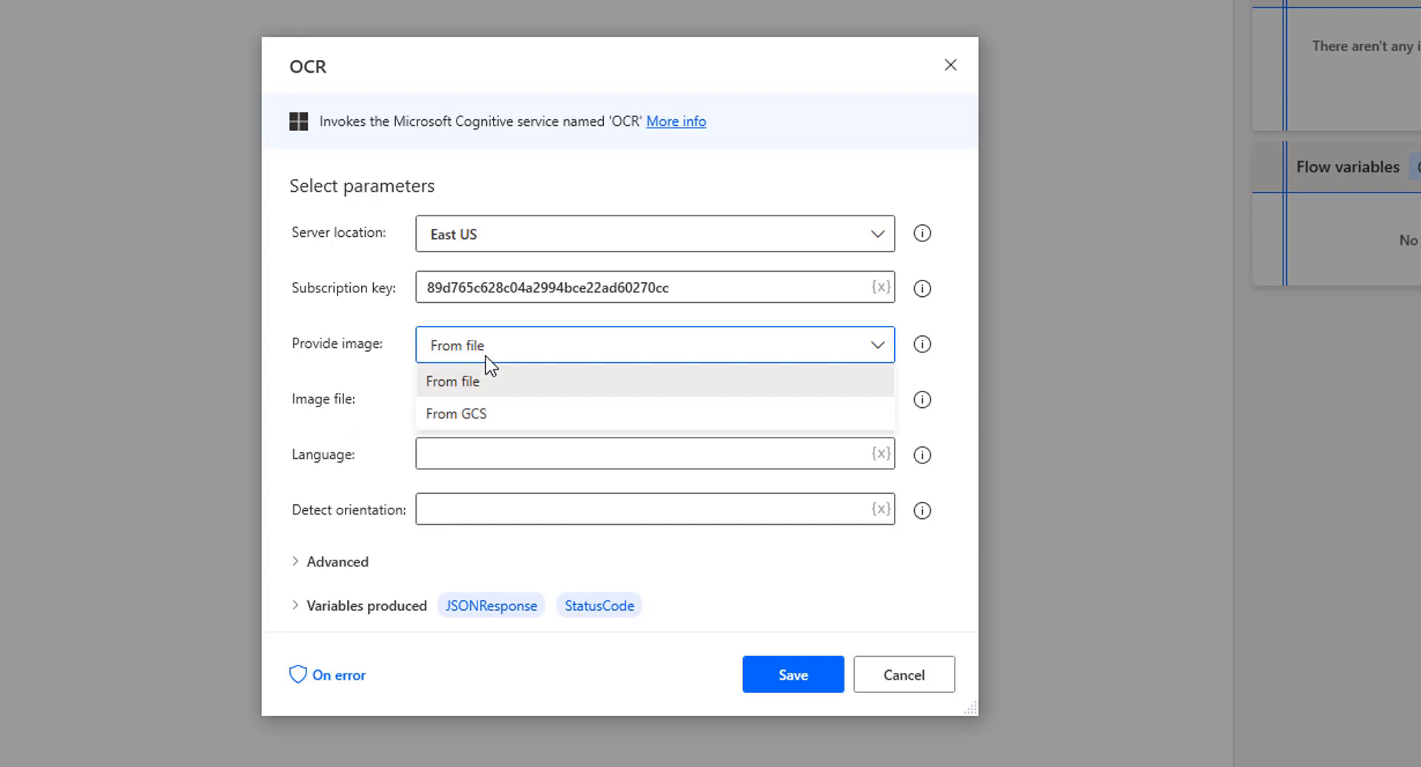
click(489, 415)
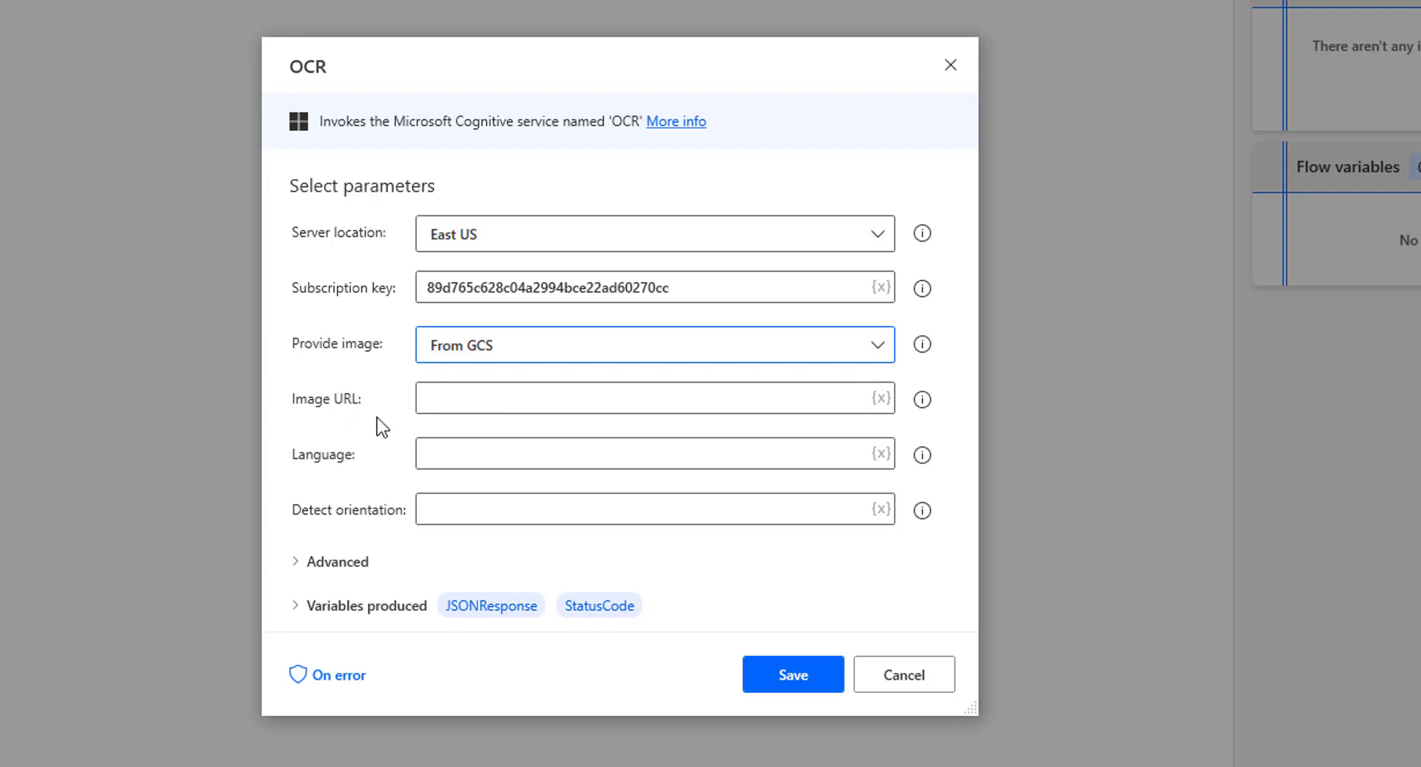
click(467, 360)
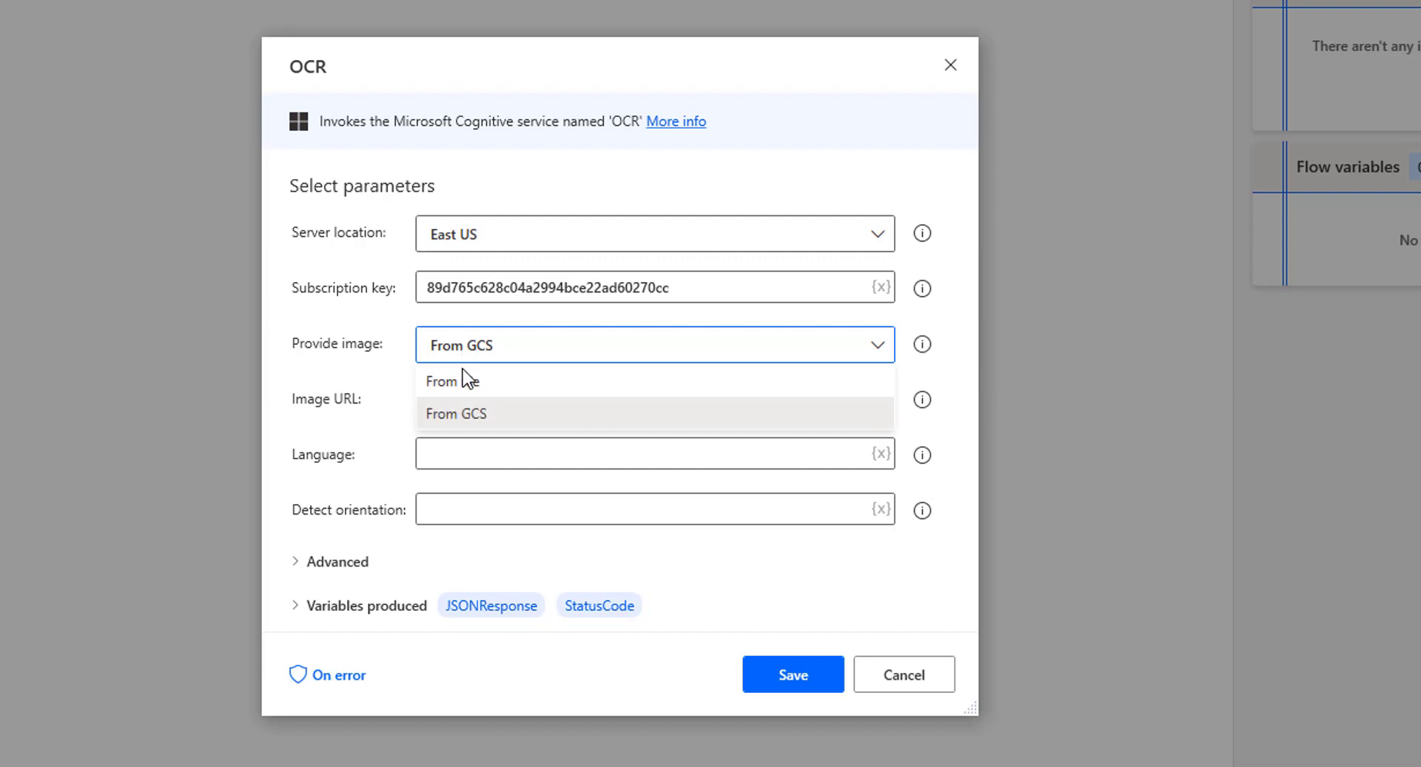
click(467, 382)
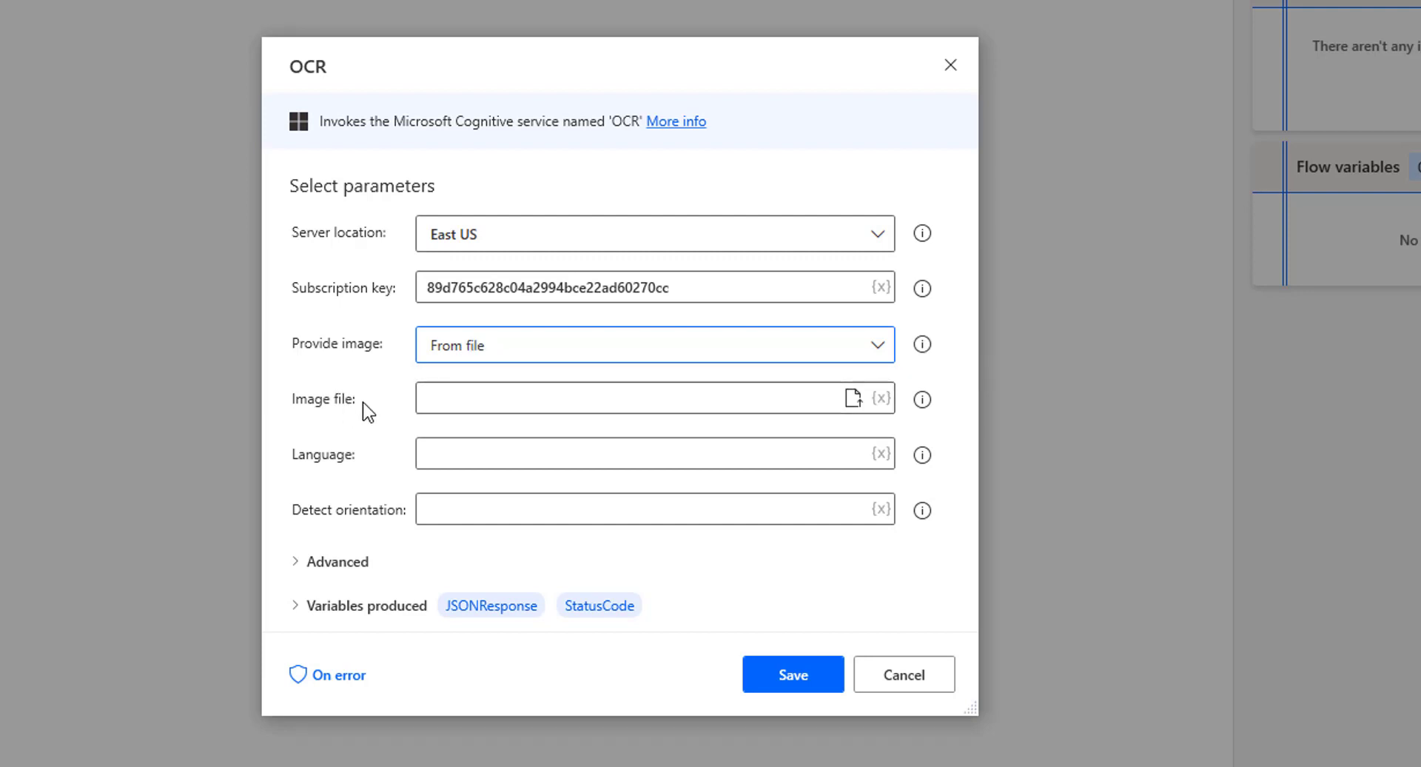
click(471, 400)
click(482, 448)
click(482, 509)
click(501, 458)
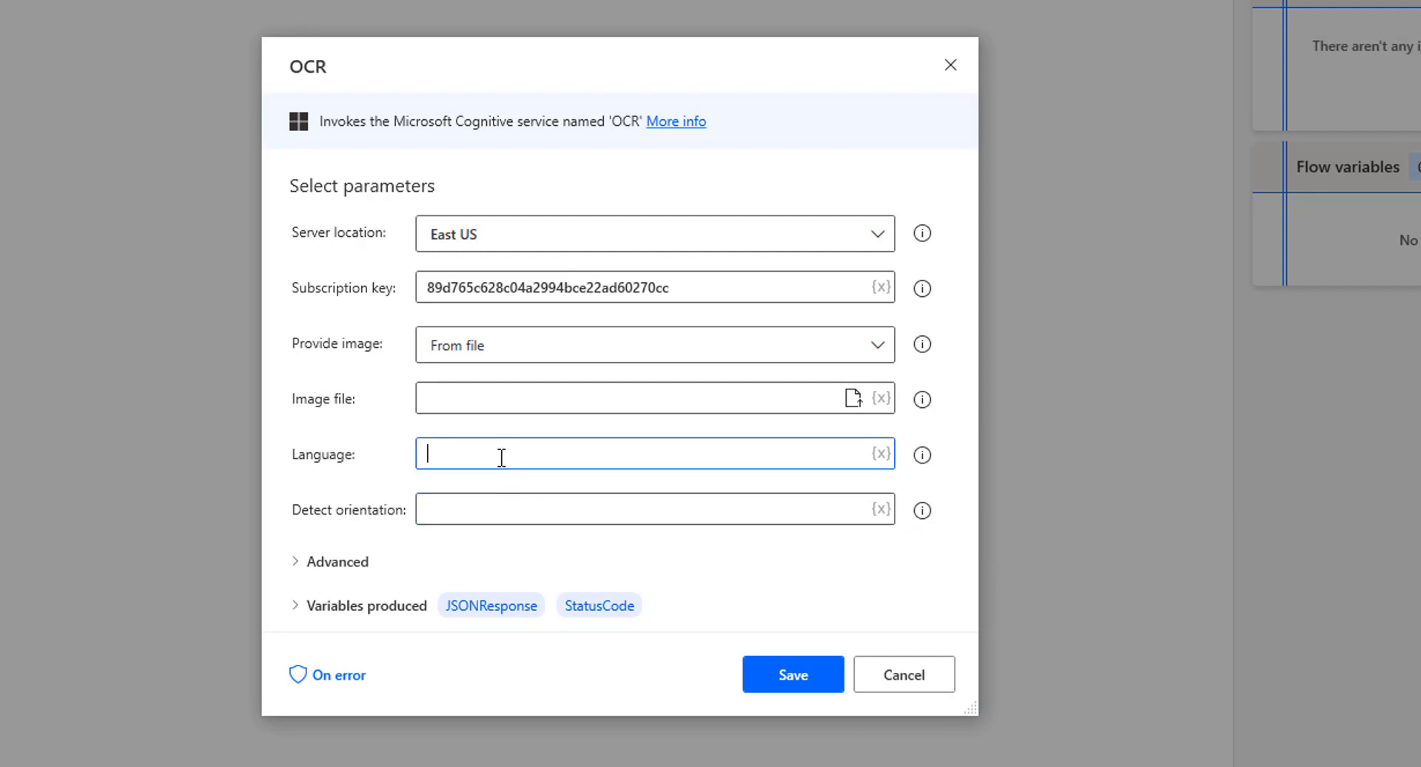
click(292, 564)
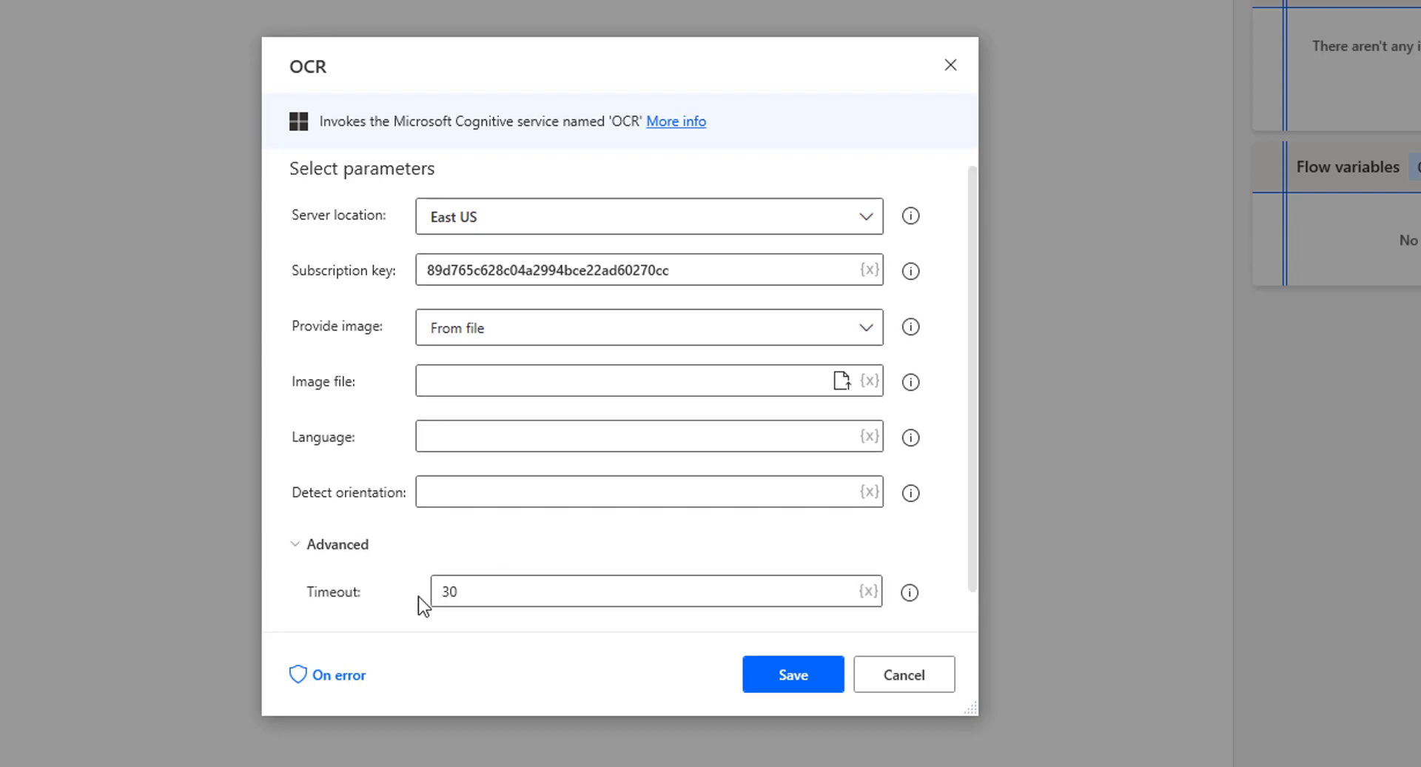
click(509, 590)
double_click(439, 592)
scroll(402, 552, down, 1)
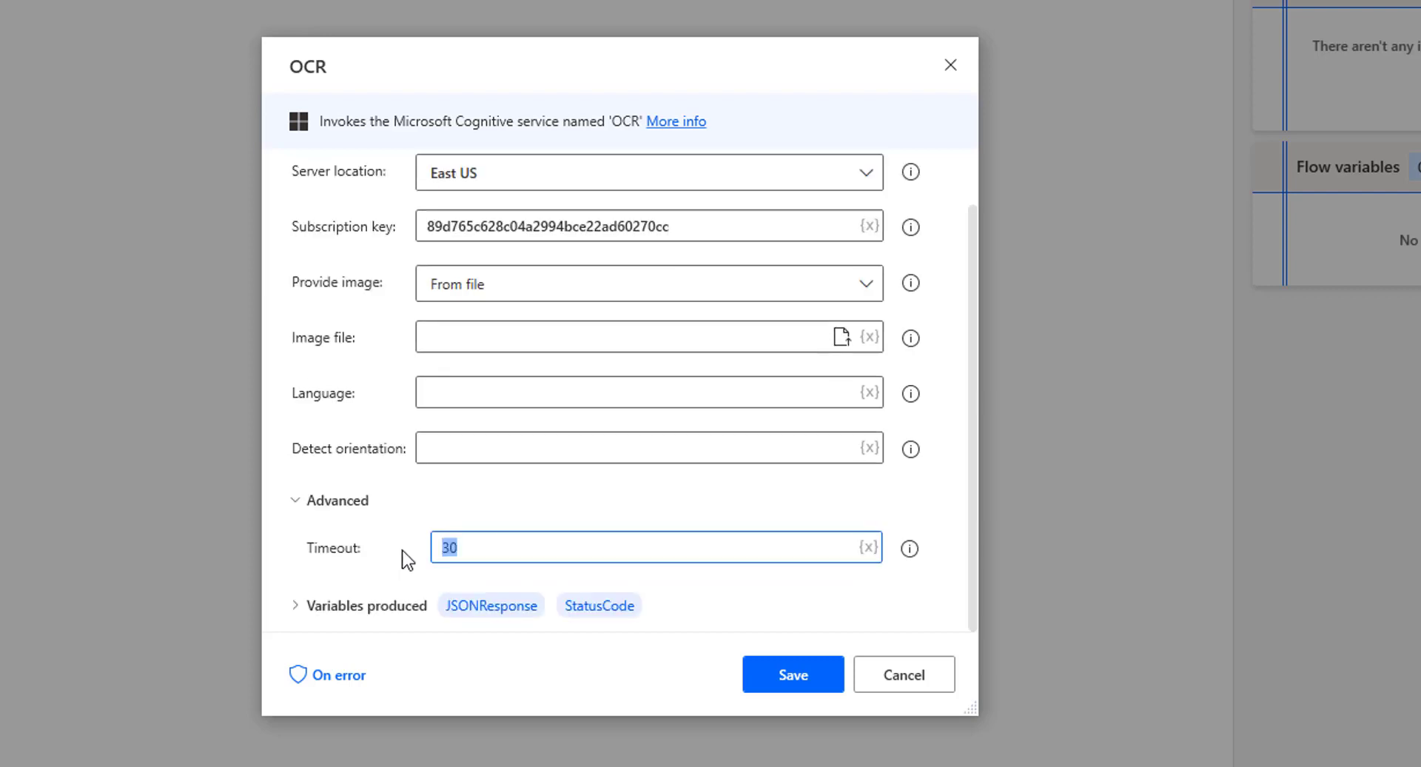
click(296, 501)
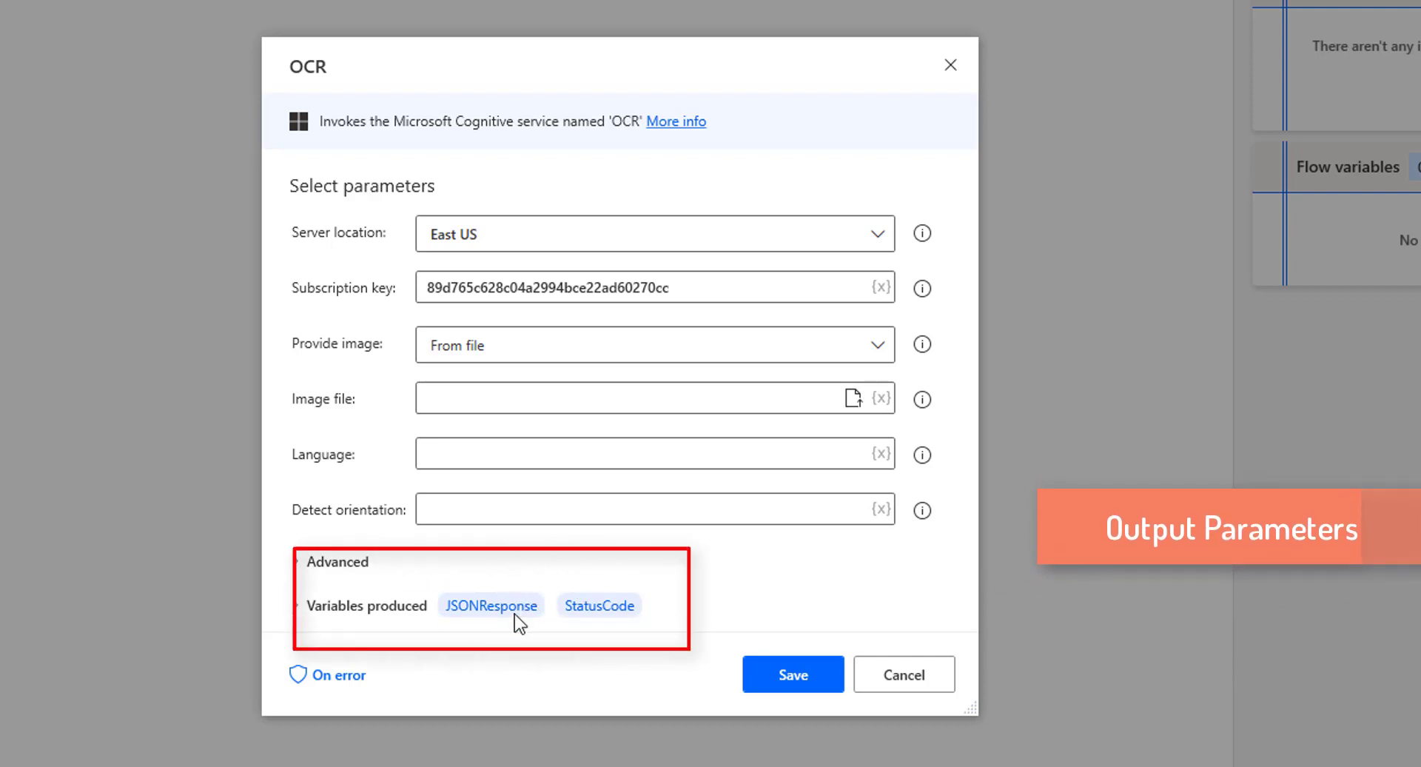
mouse_move(516, 614)
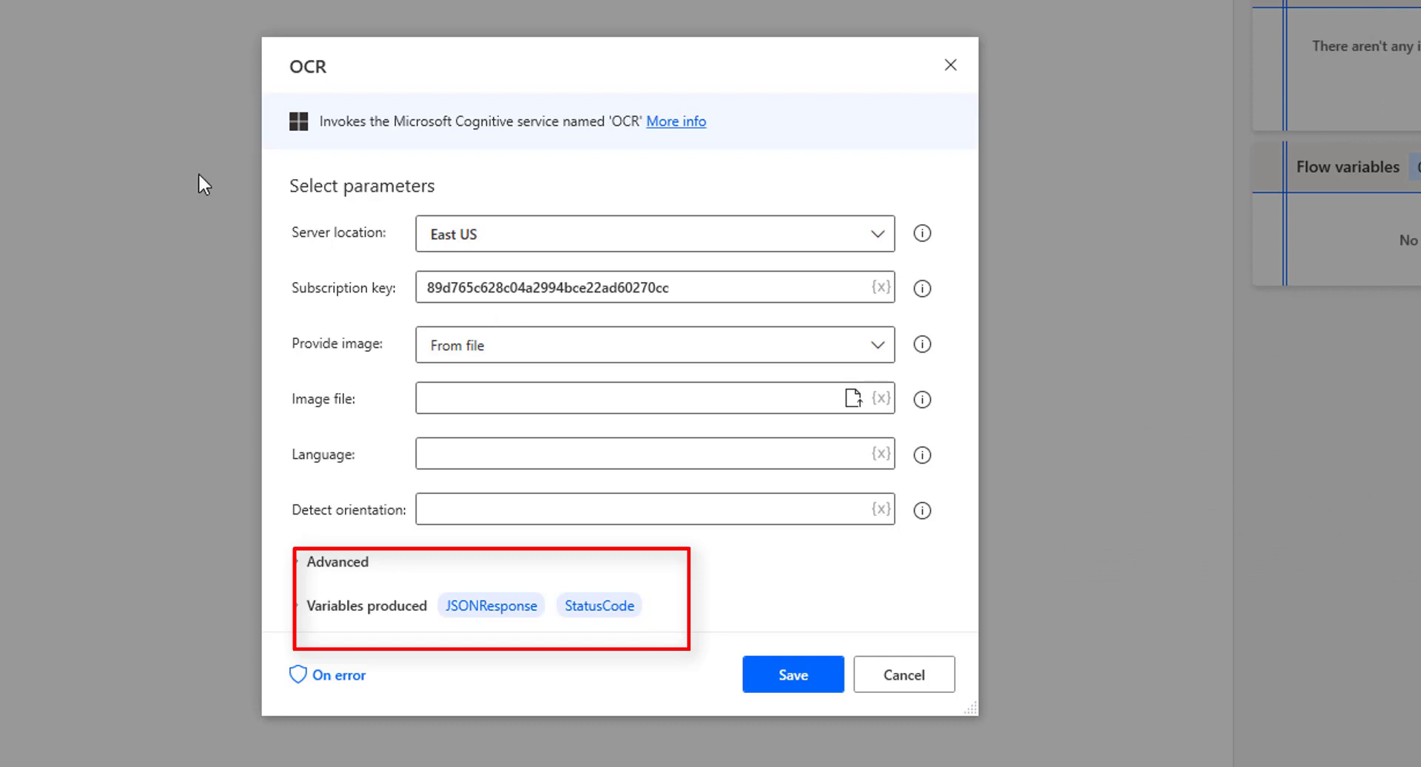
mouse_move(516, 304)
mouse_move(462, 621)
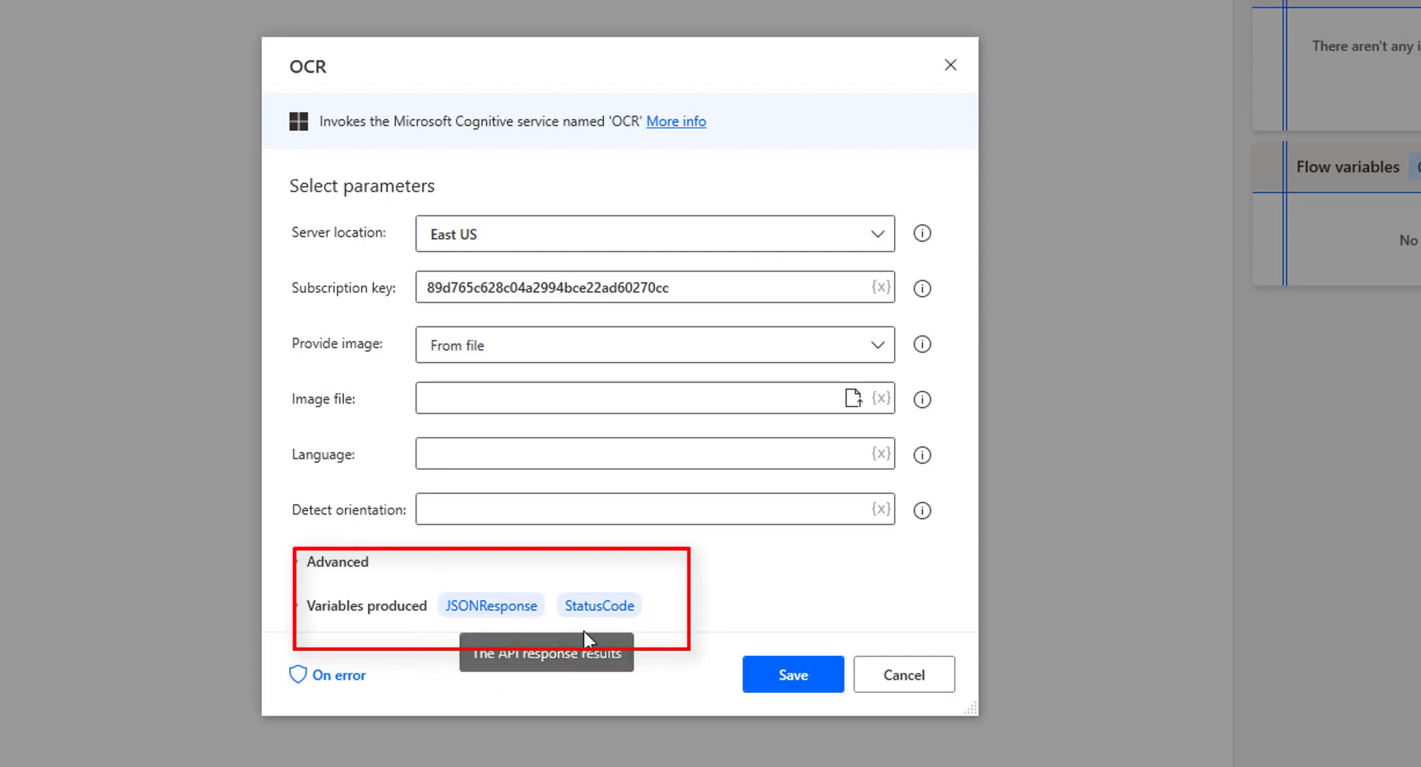
mouse_move(601, 610)
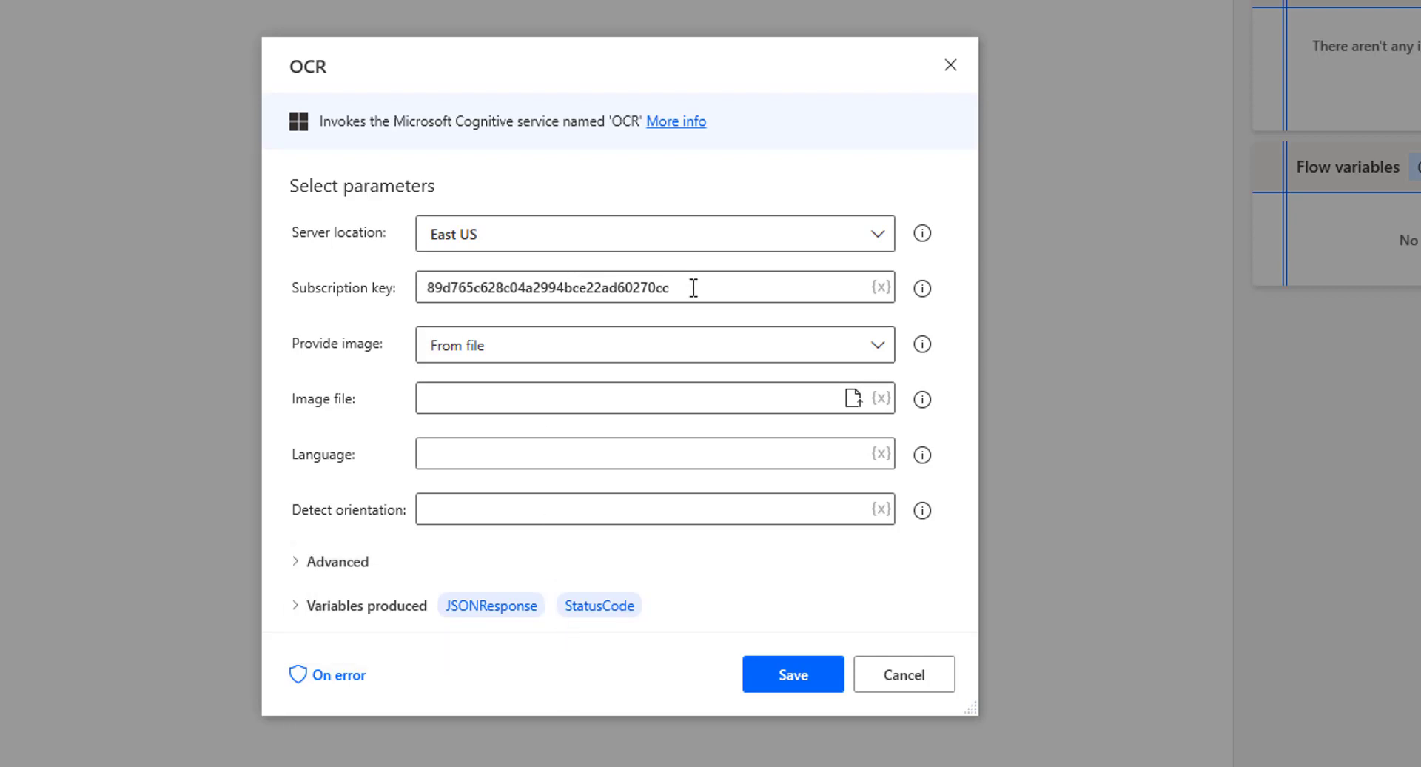
Step: Clear the pasted subscription key from the OCR step and save it
drag(671, 288, 418, 303)
key(ctrl+c)
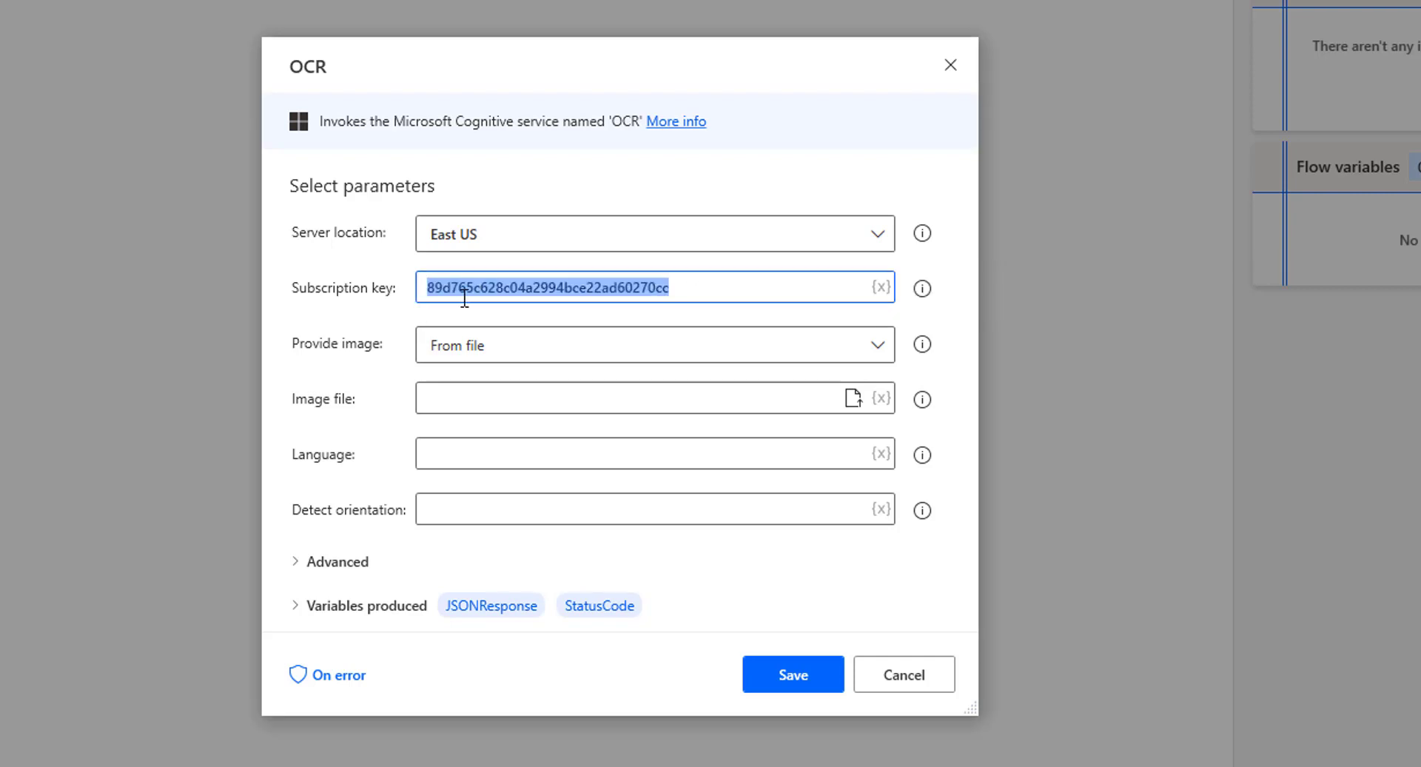
key(BackSpace)
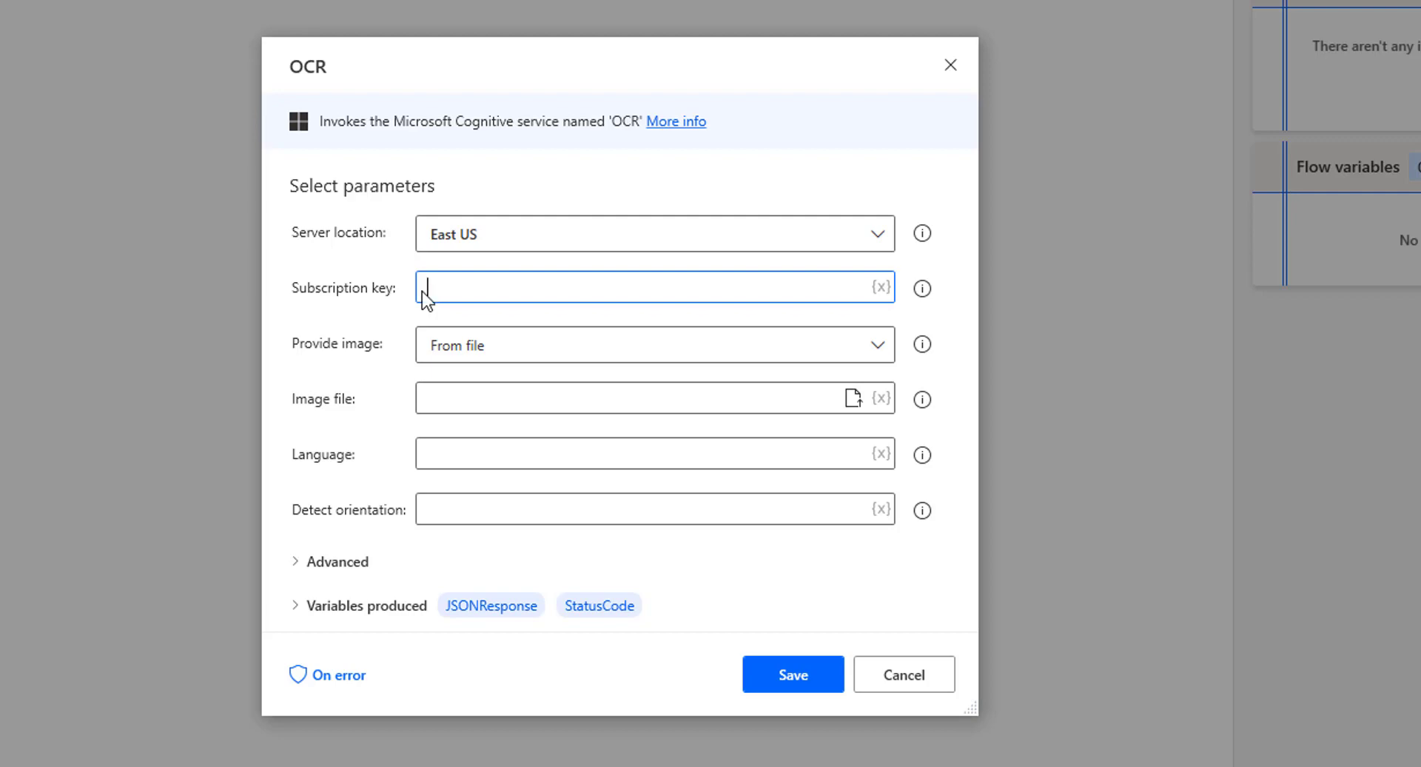
click(793, 675)
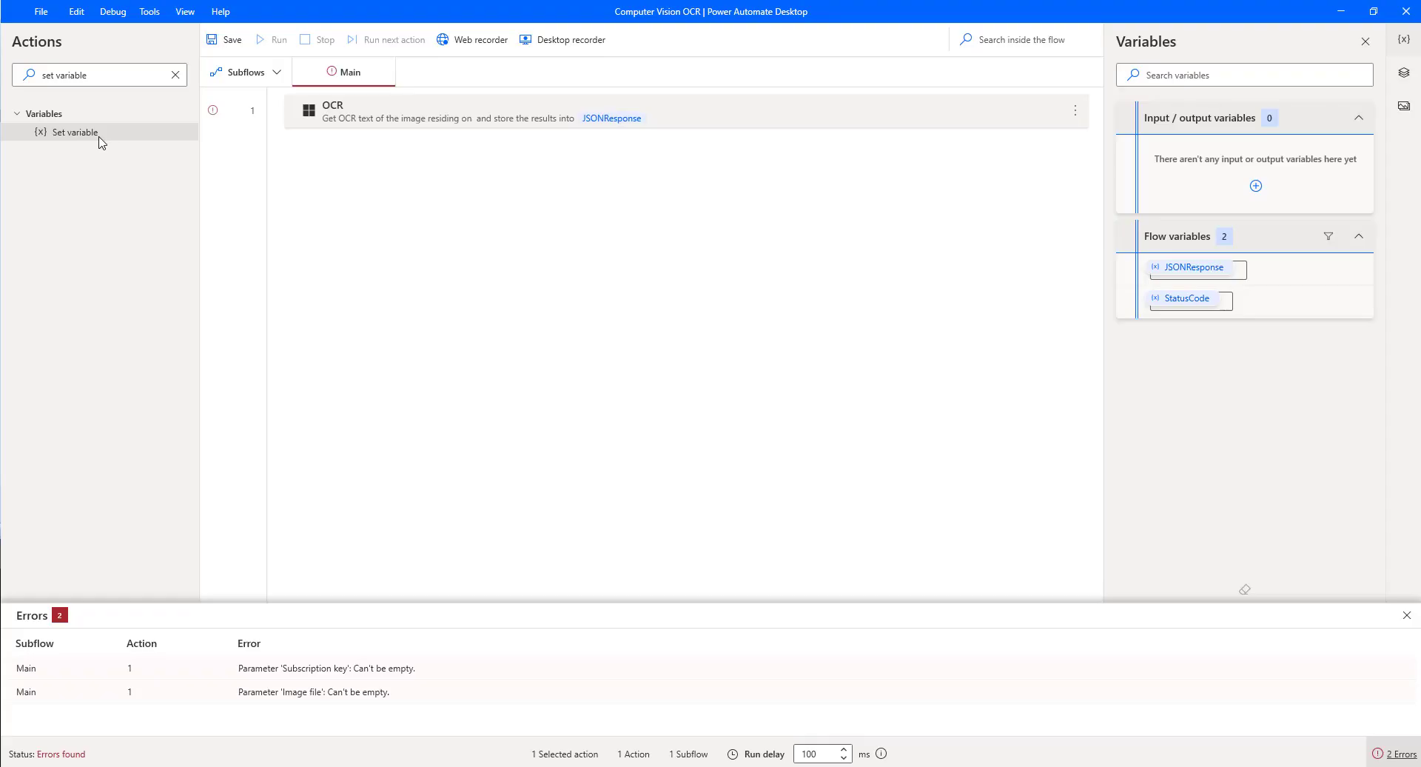
Step: Add a Set variable step above OCR named SubscriptionKey holding the pasted key
drag(97, 135, 335, 104)
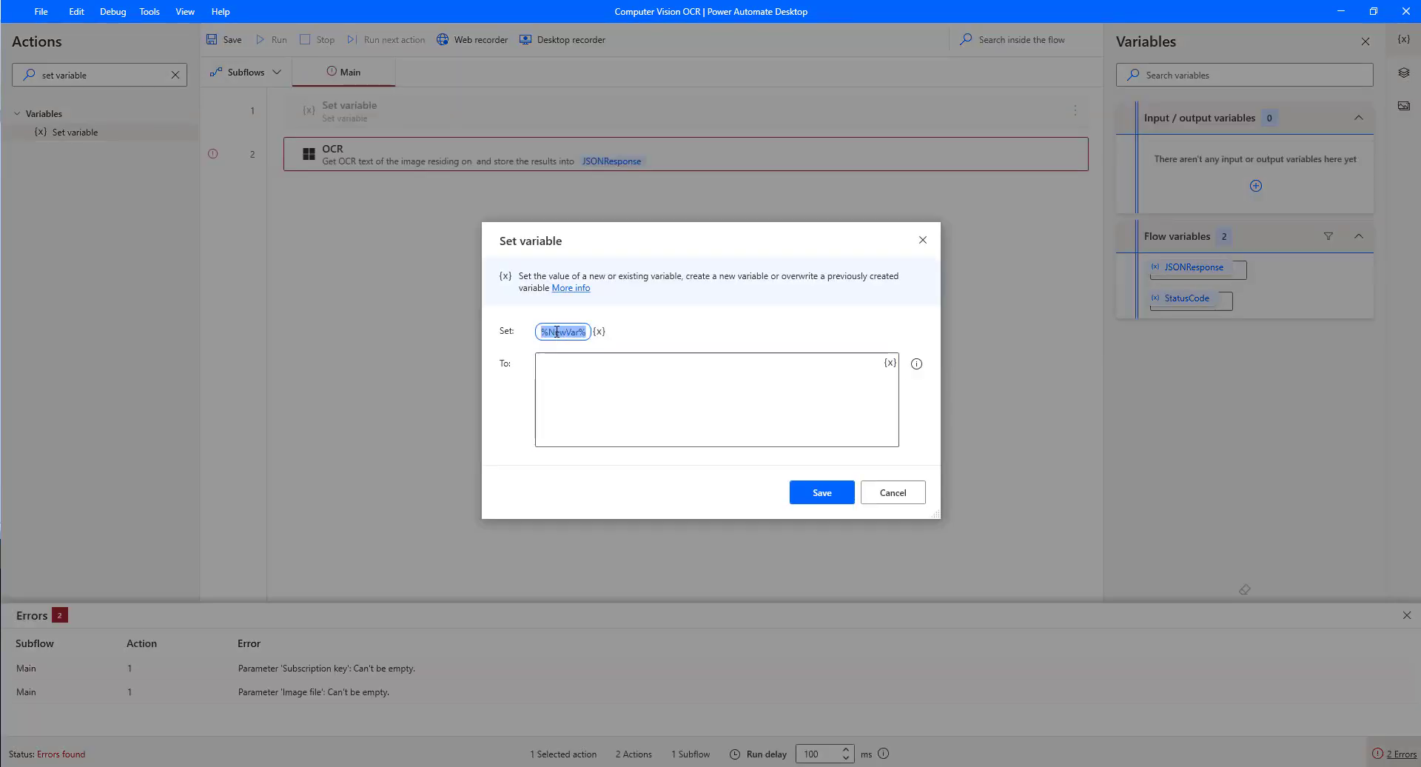
drag(549, 332, 580, 337)
text(SubscriptionKey%)
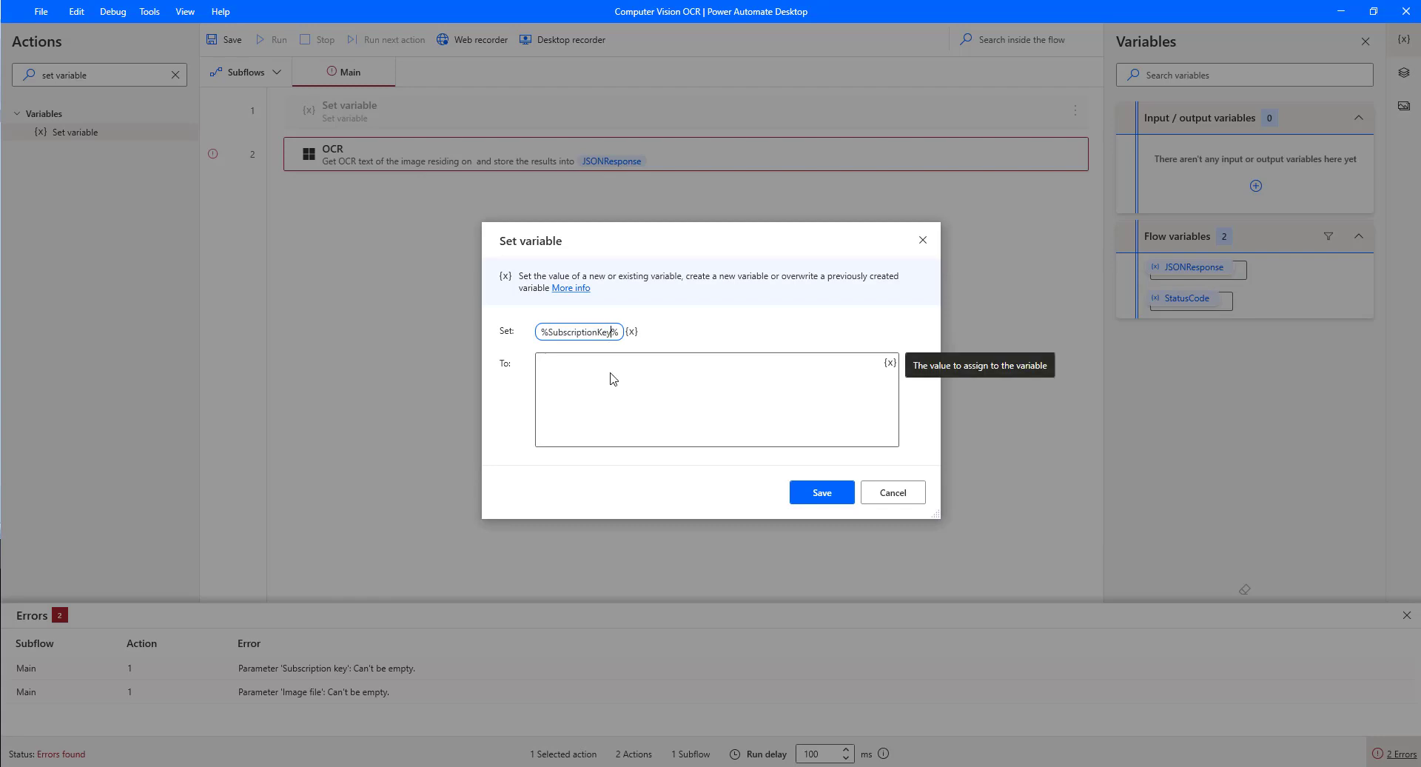
click(609, 374)
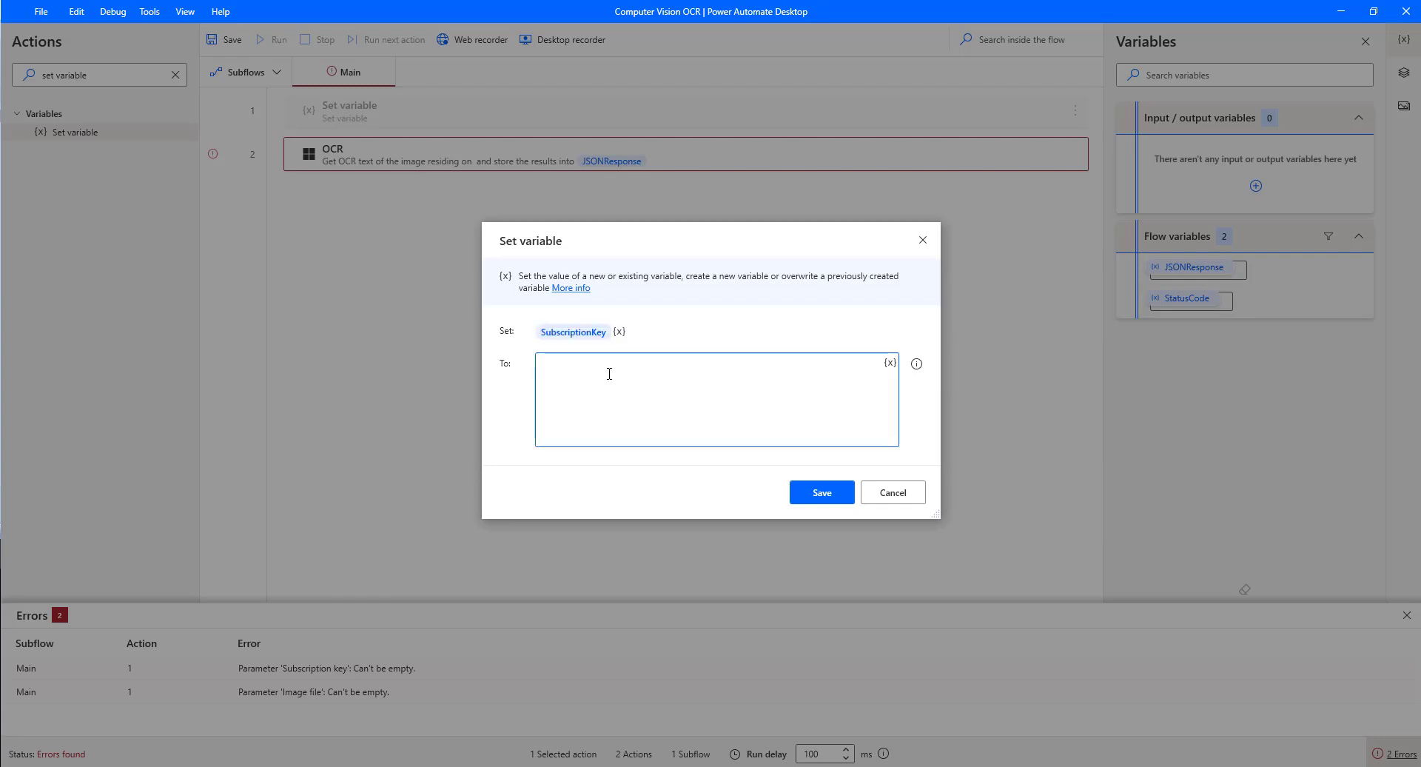
key(ctrl+v)
click(821, 493)
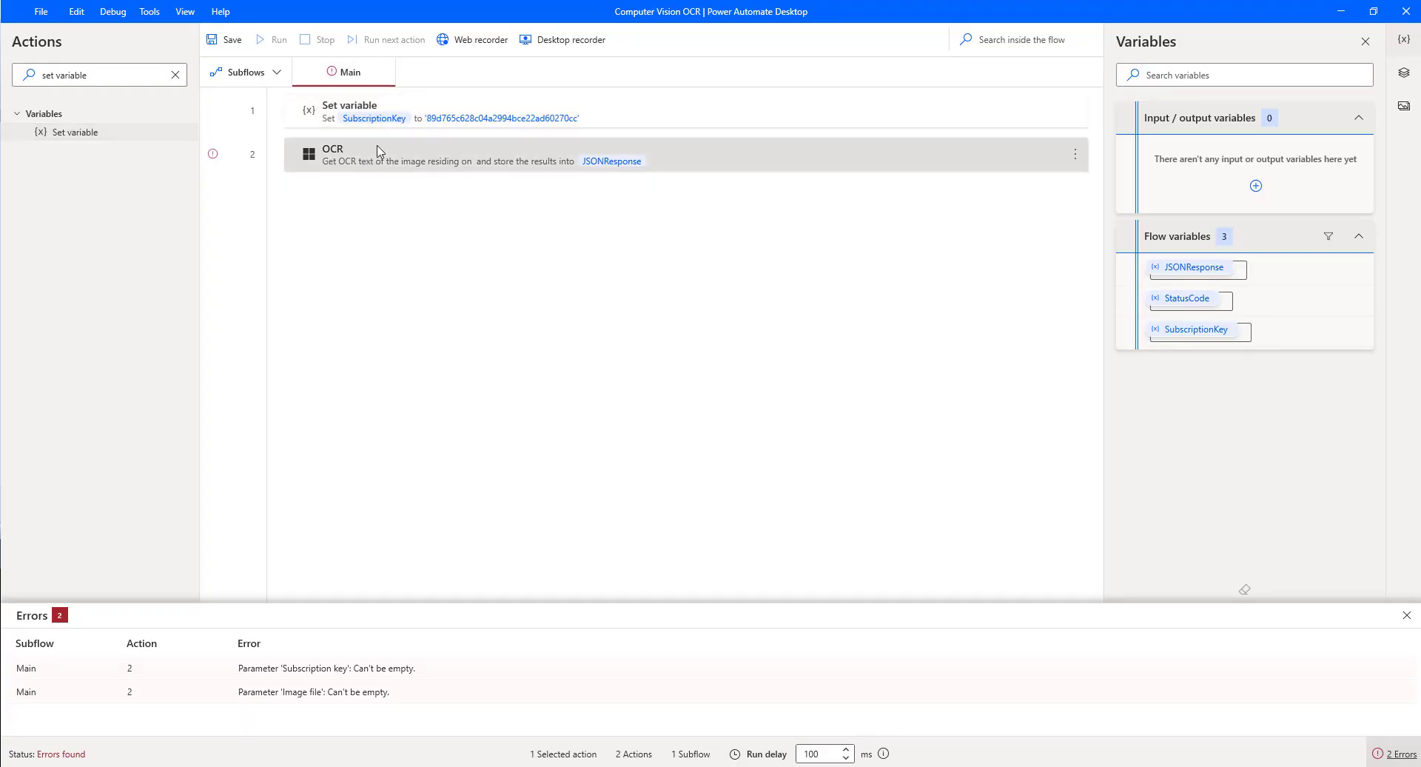
Step: Make the OCR step's subscription key use %SubscriptionKey%
double_click(379, 152)
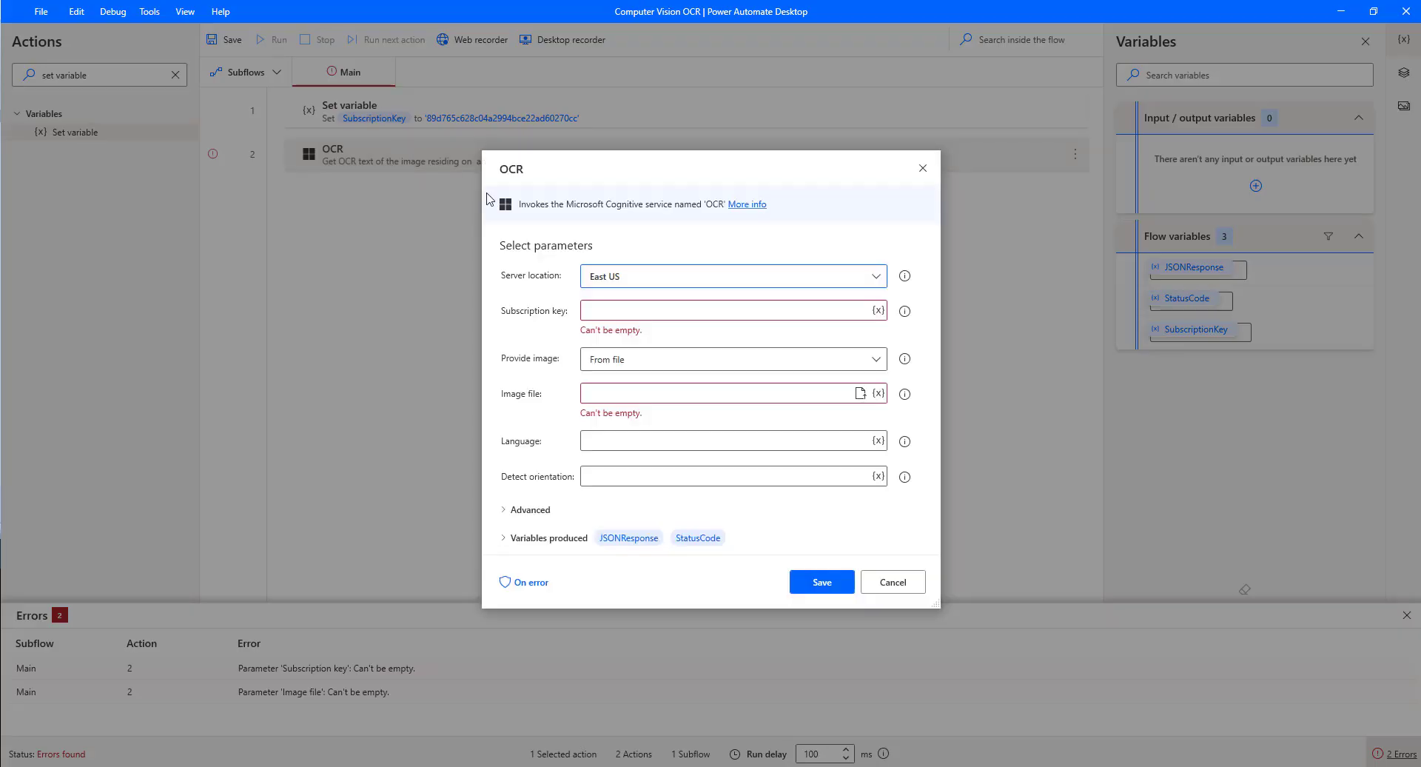
click(879, 311)
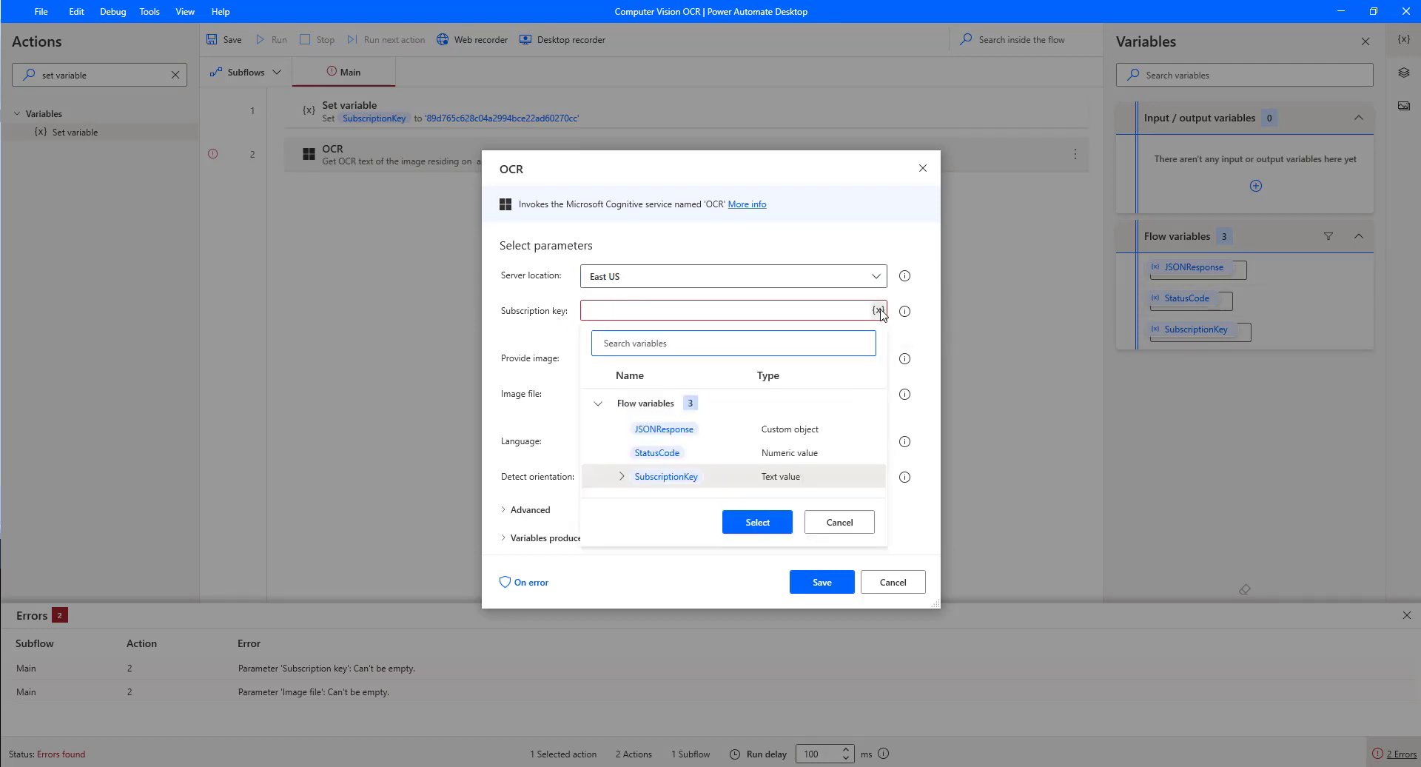
double_click(676, 479)
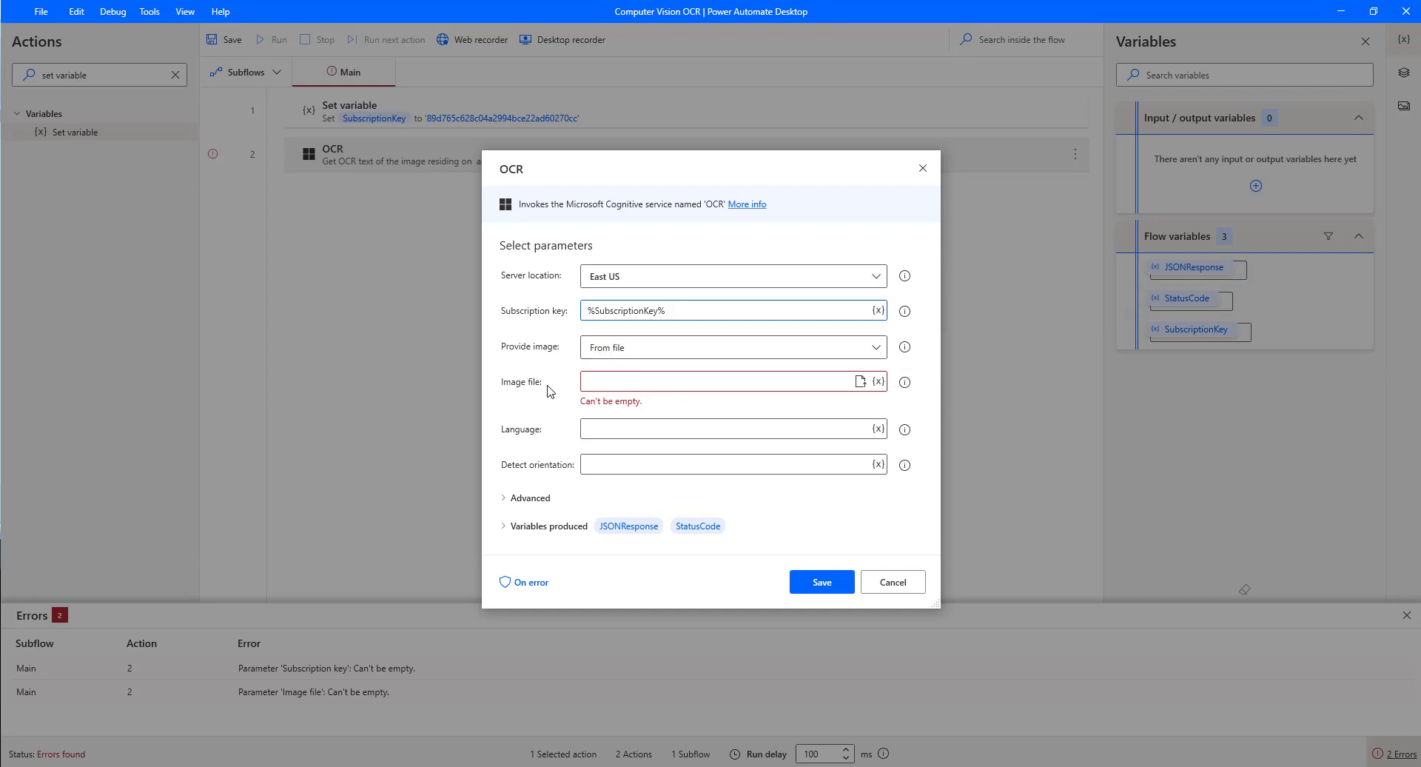
Step: Choose E:\Power Automate Desktop\OCR\OCR Image.jpg as the OCR image and save the step
click(860, 383)
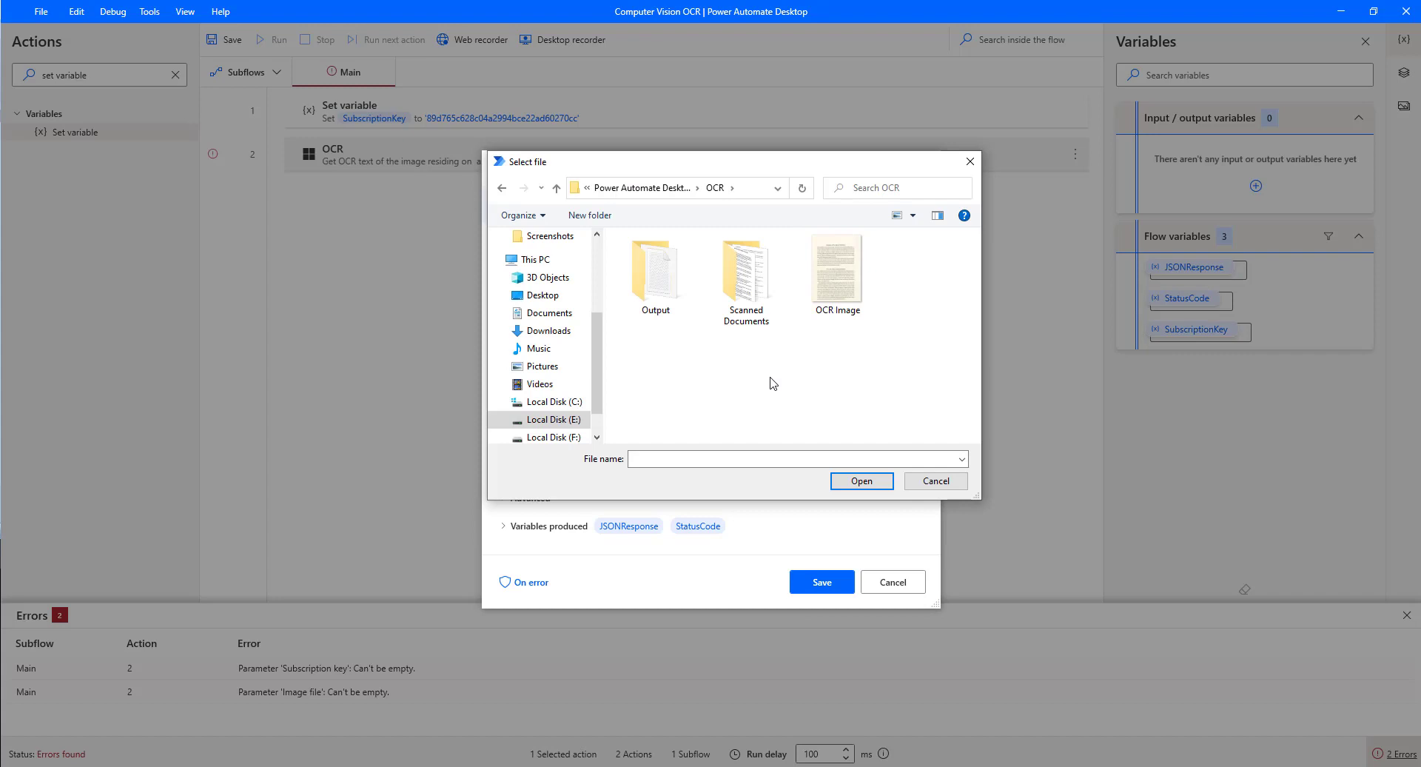
click(851, 285)
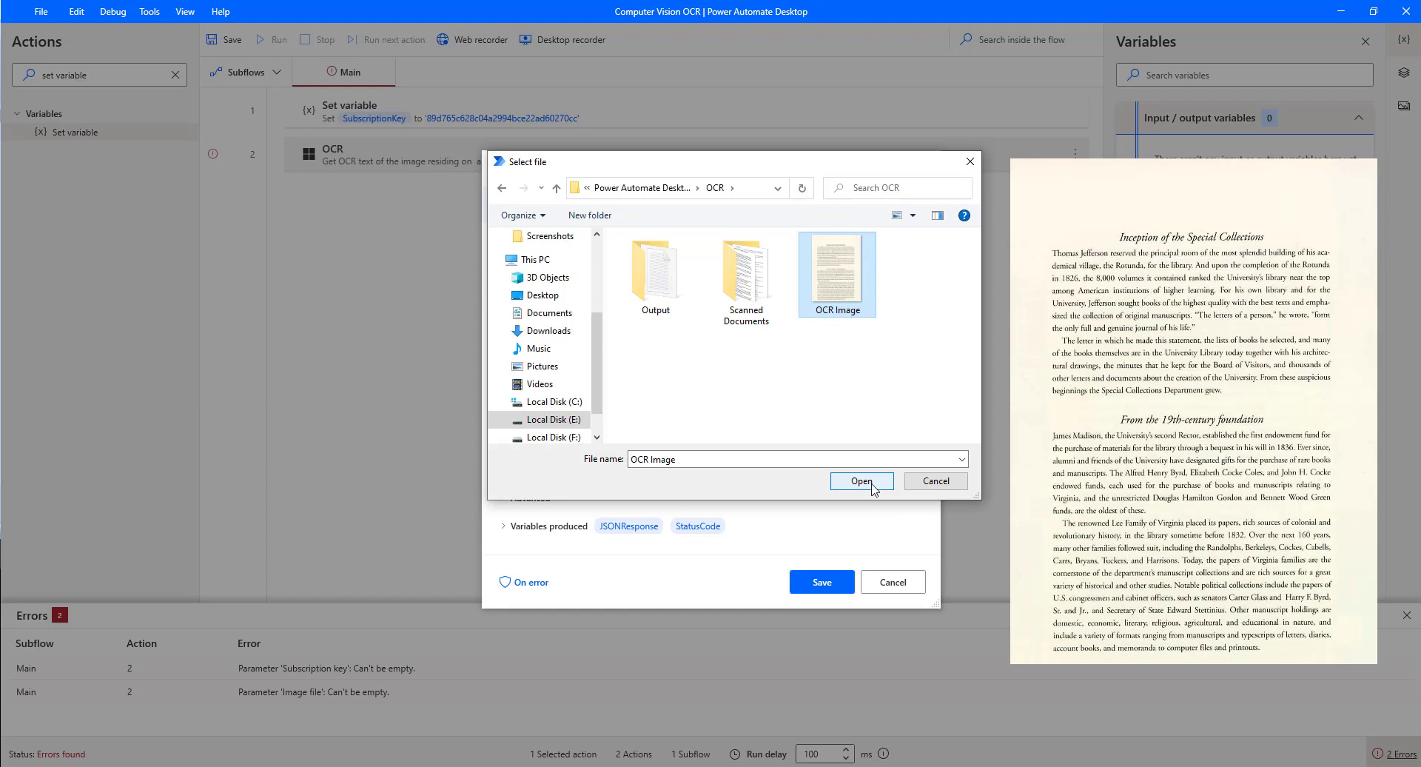
click(862, 481)
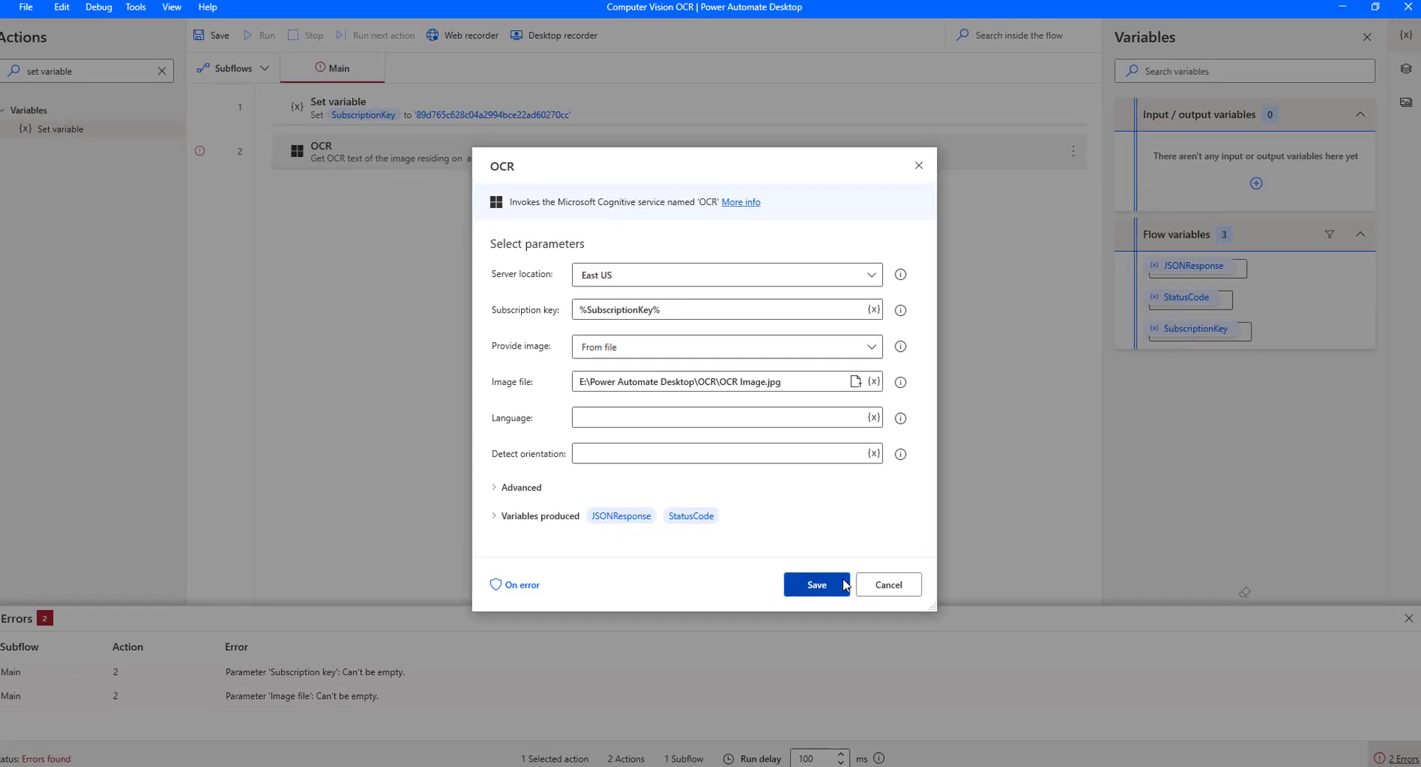
click(846, 585)
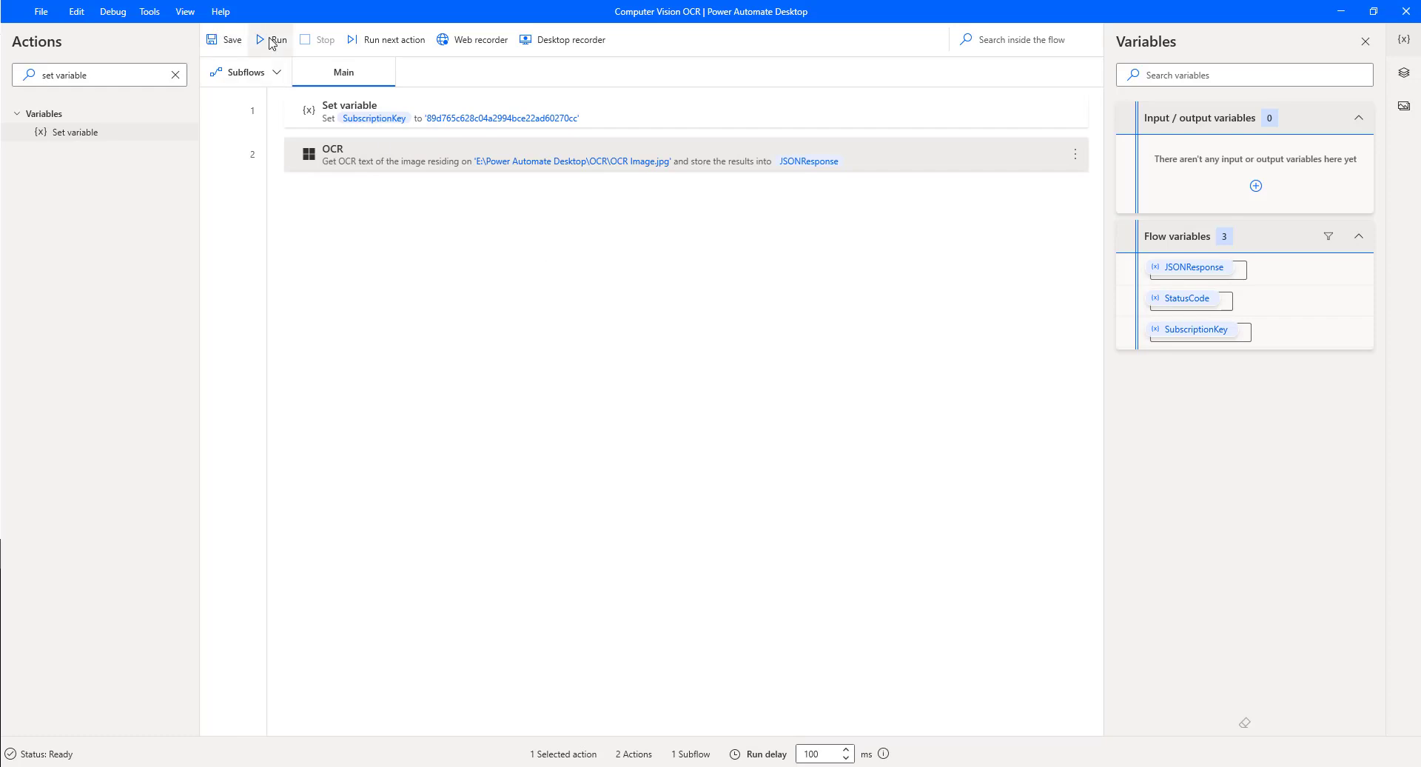
Step: Run the flow so JSONResponse fills with the OCR results
click(272, 43)
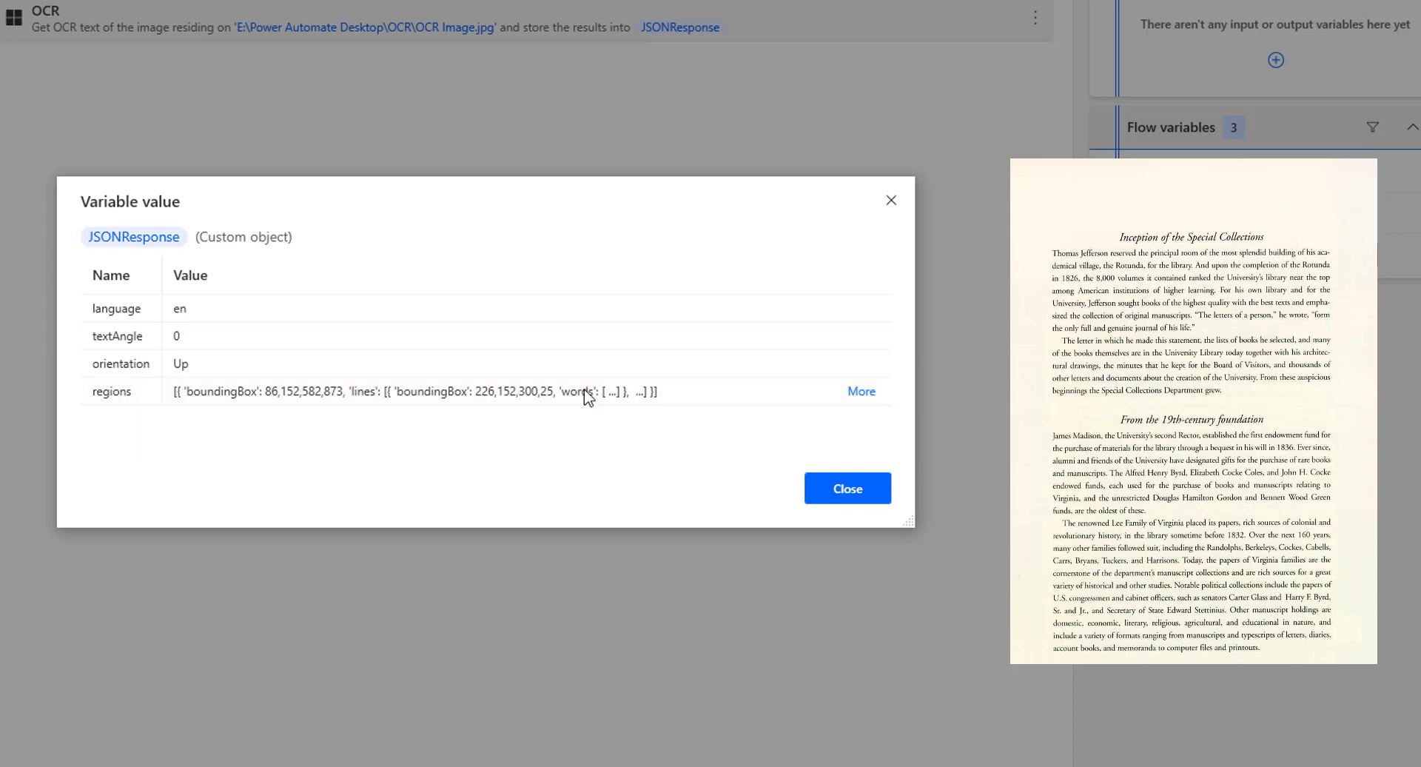
Step: Expand JSONResponse's regions and open the first region, item 0
click(860, 393)
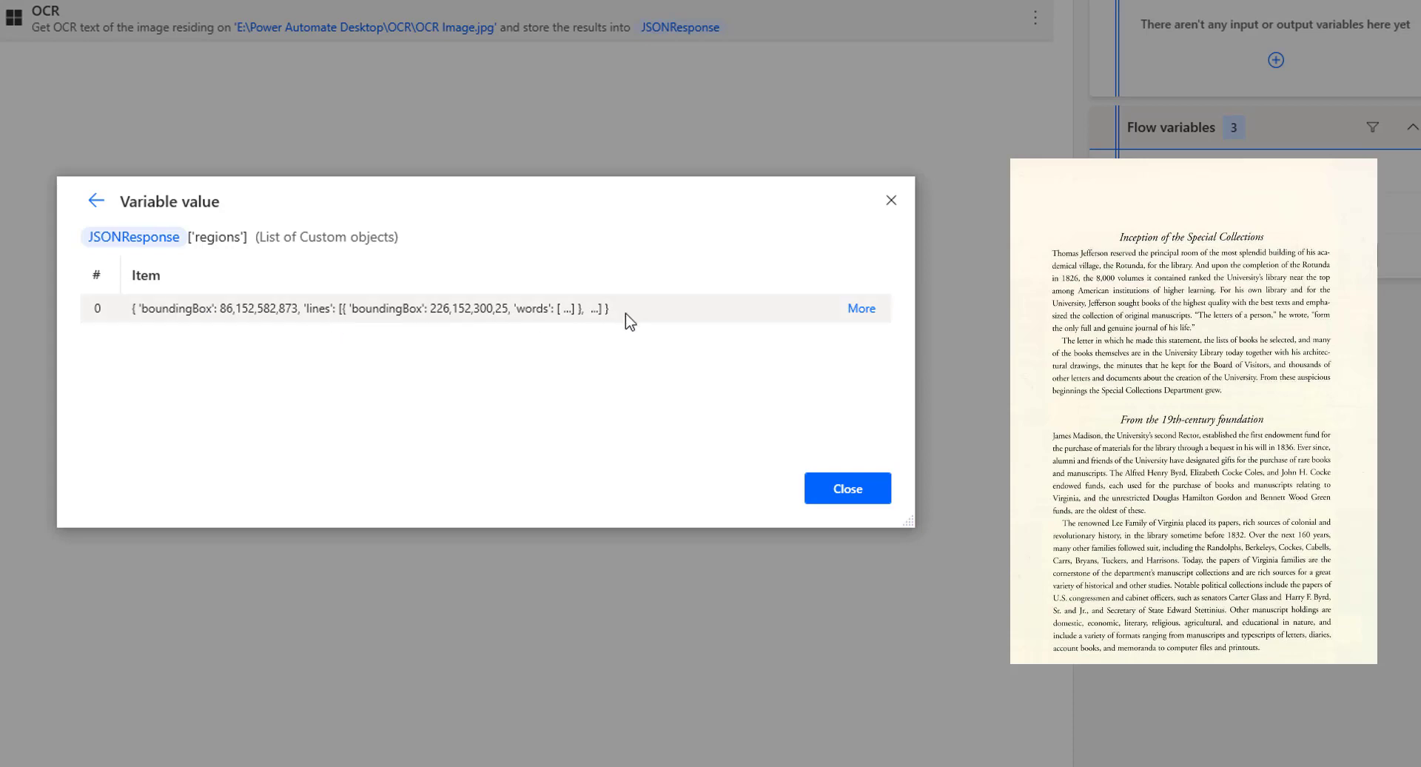
click(861, 309)
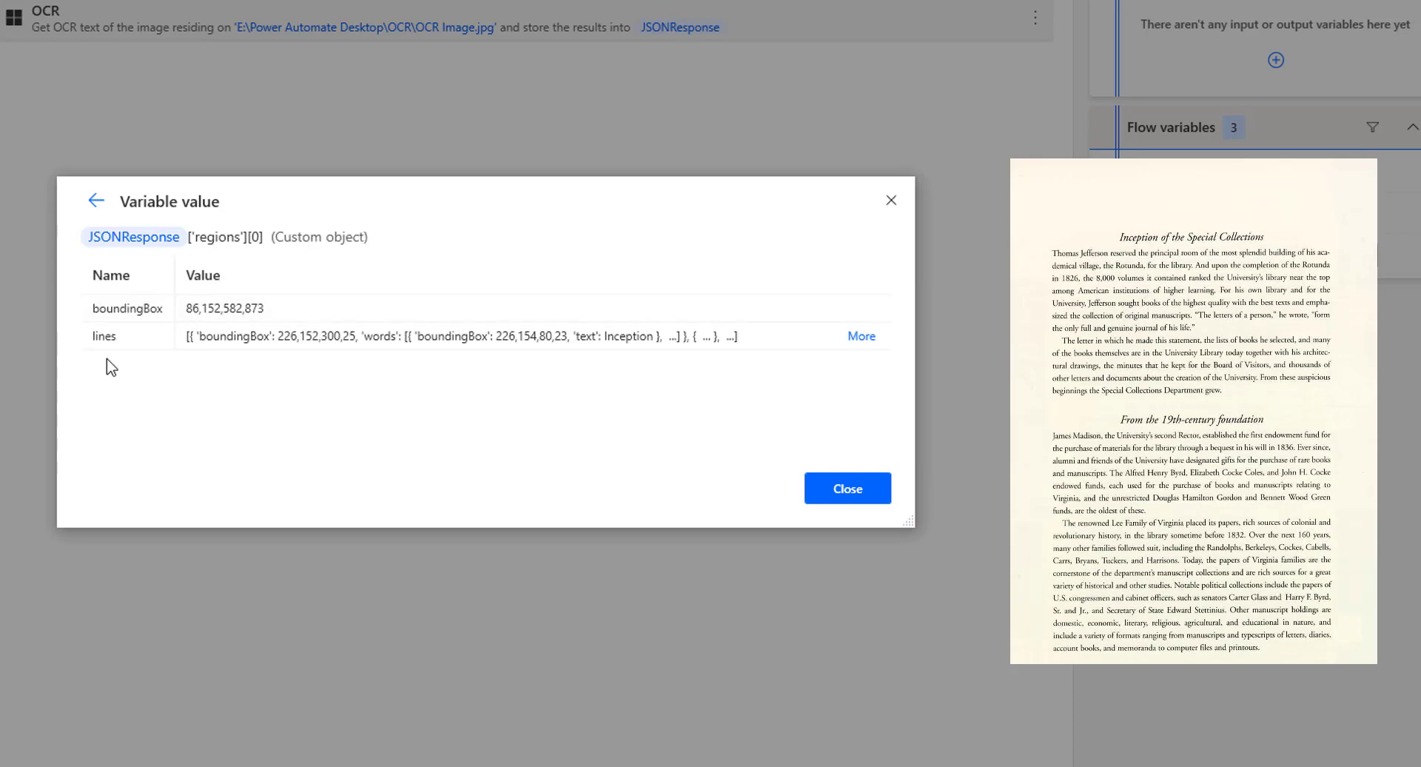
click(111, 340)
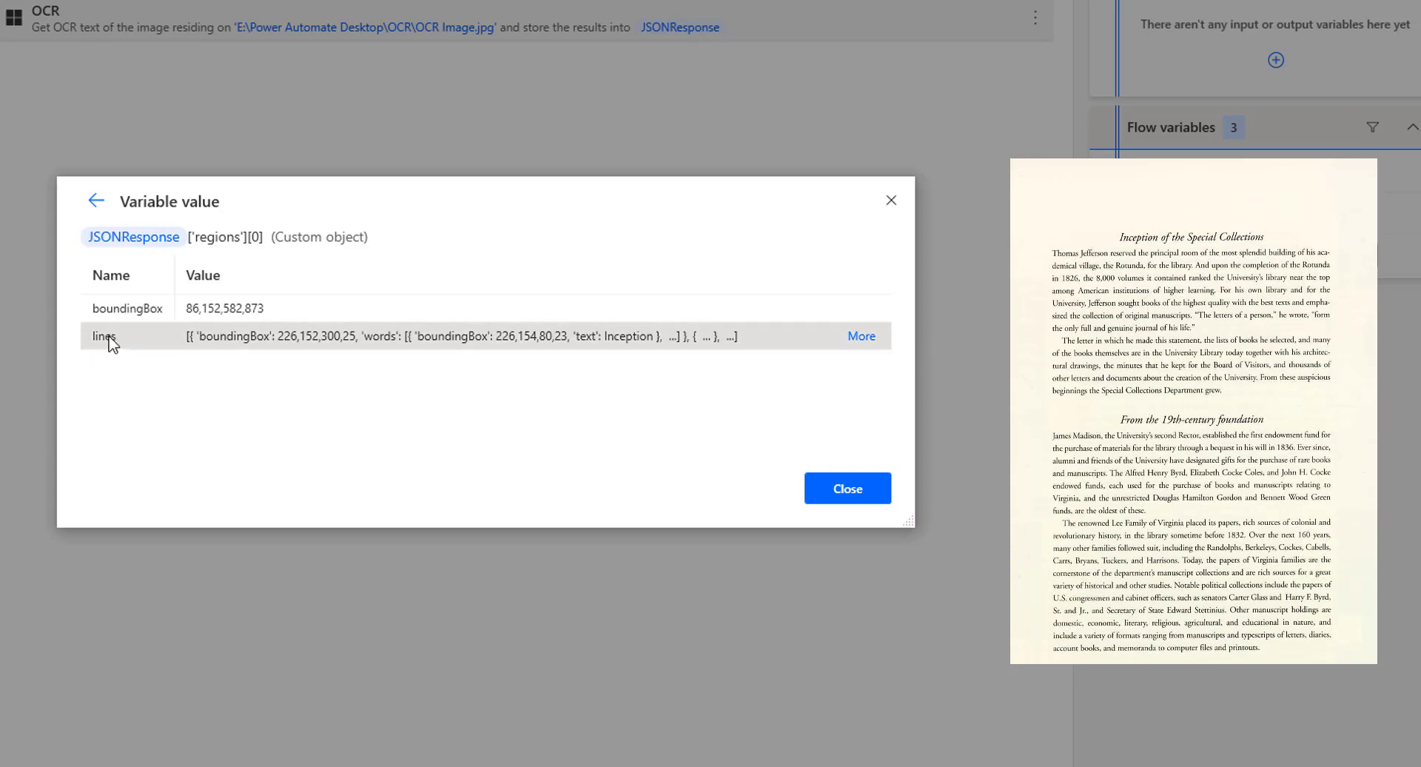
Step: Open line 0's words: Inception, of, the, Special, Collections
click(870, 334)
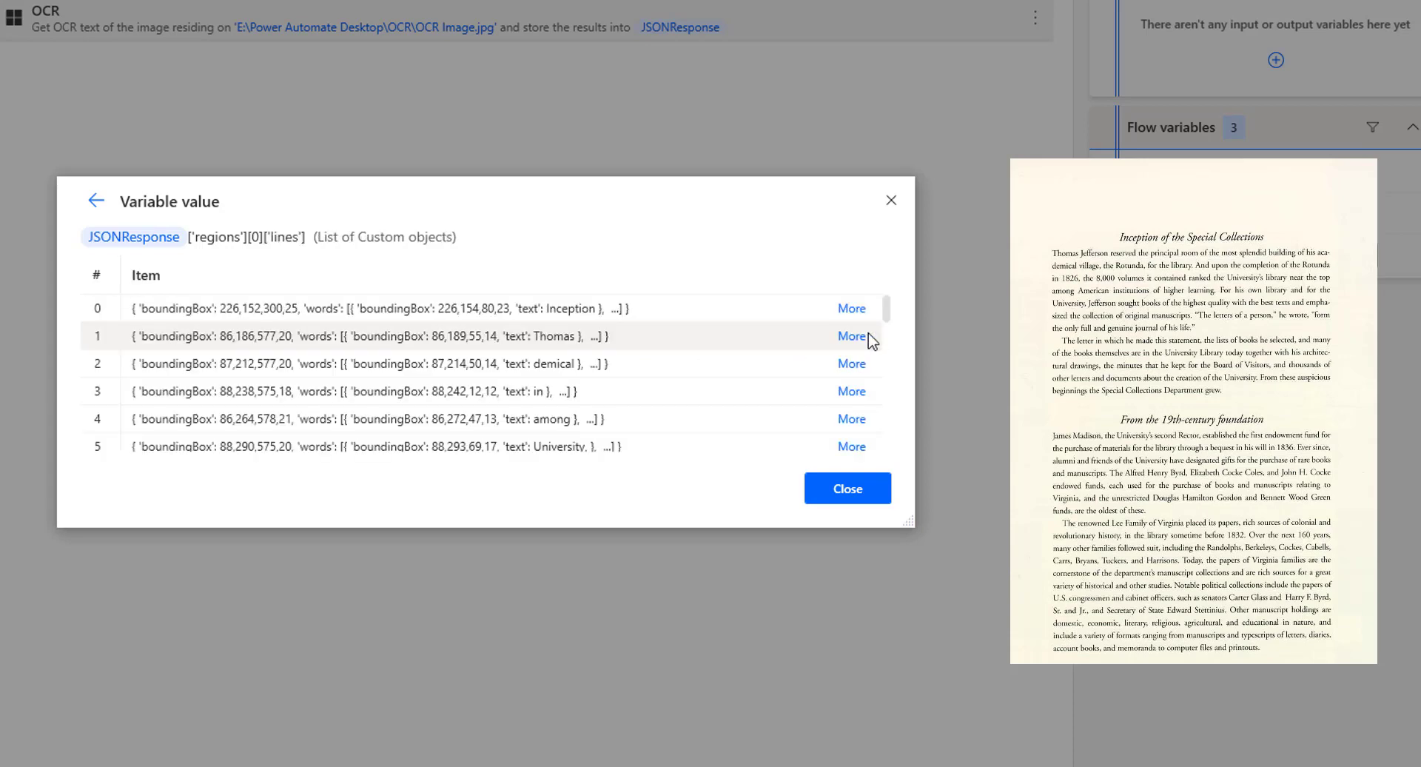
scroll(870, 340, down, 4)
scroll(870, 340, down, 6)
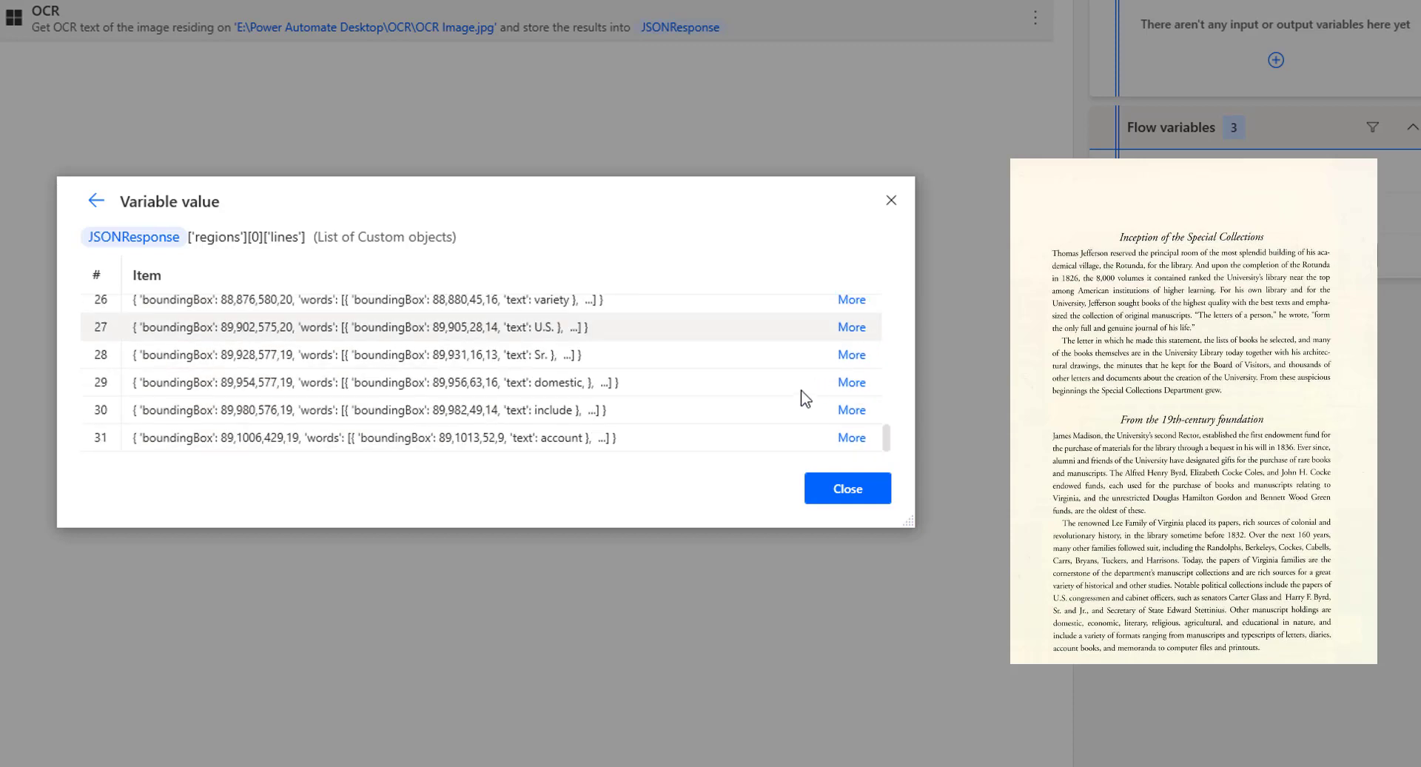
scroll(685, 404, up, 2)
scroll(684, 398, up, 6)
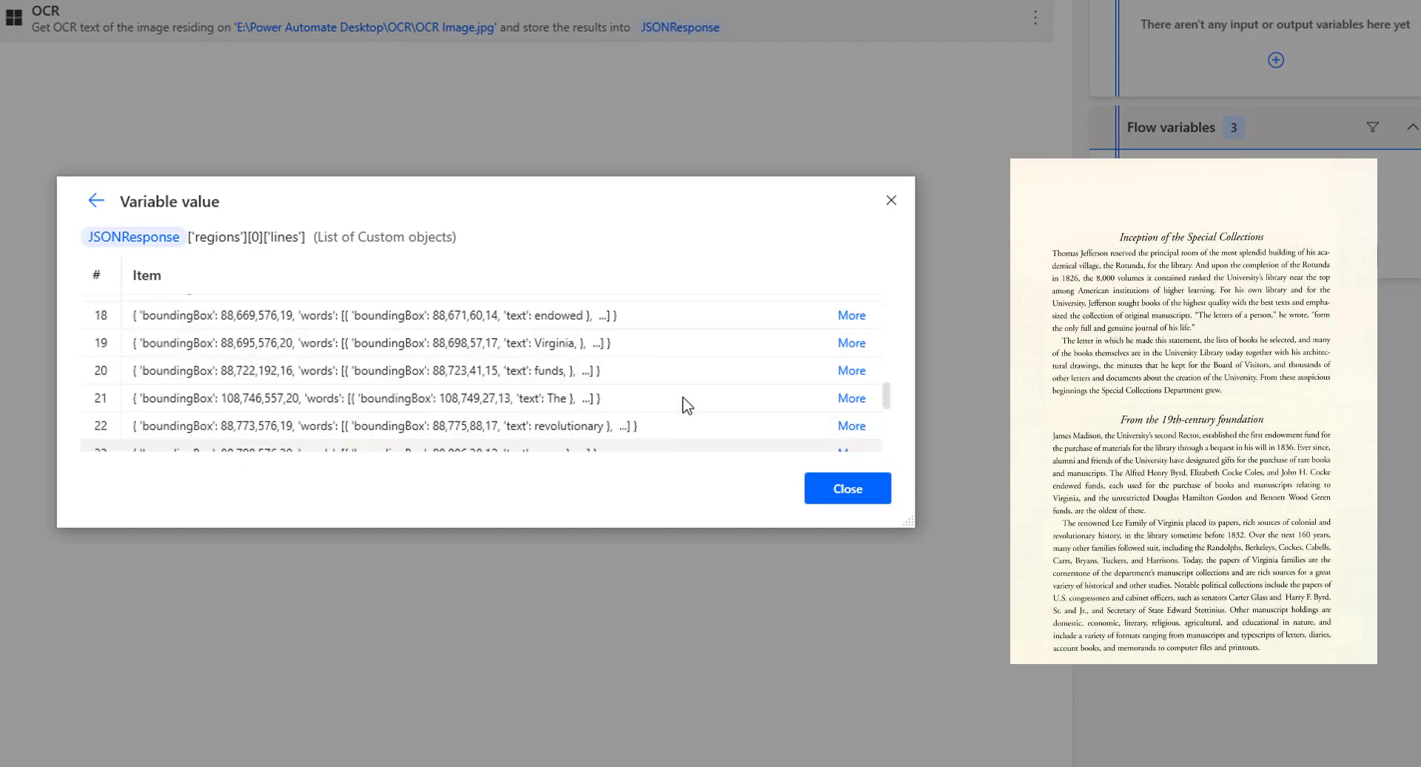
scroll(687, 406, up, 2)
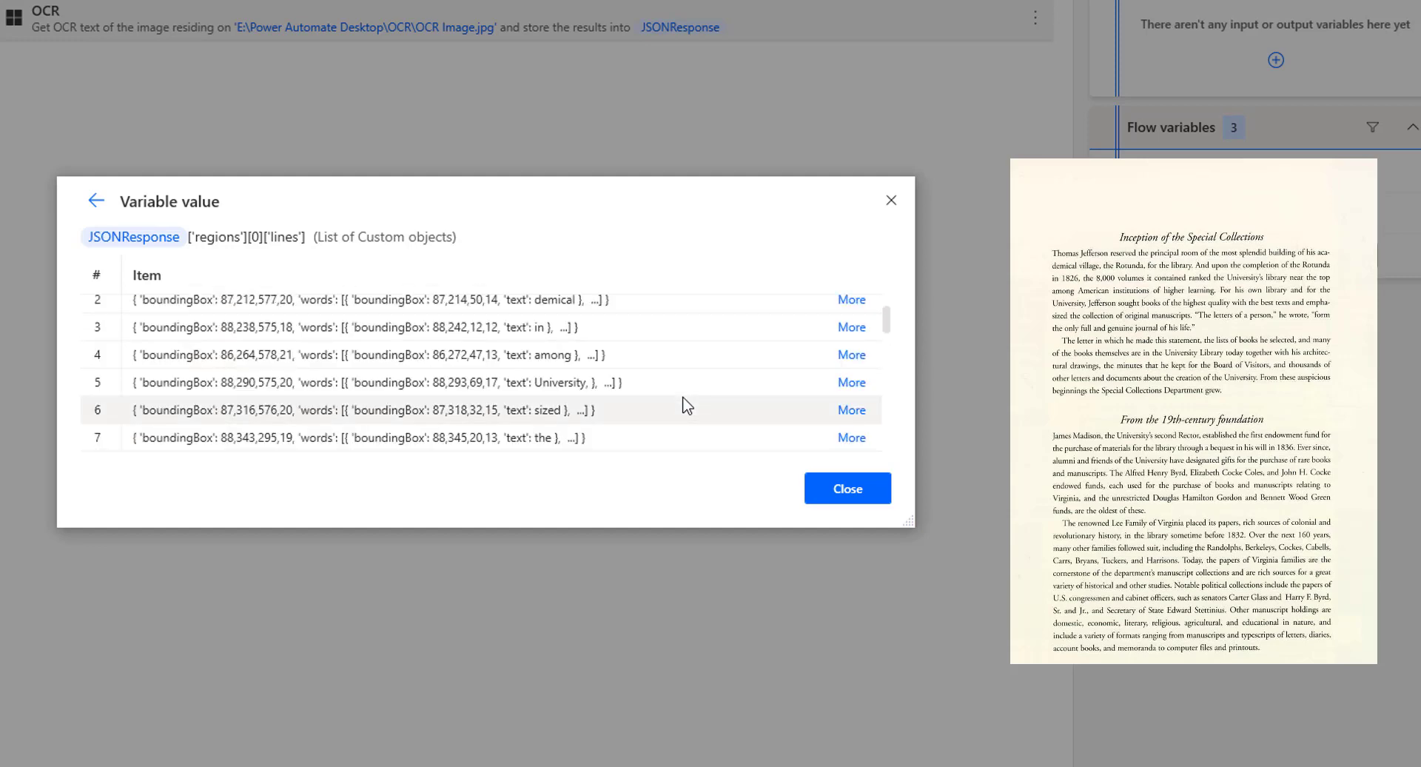
scroll(685, 405, up, 1)
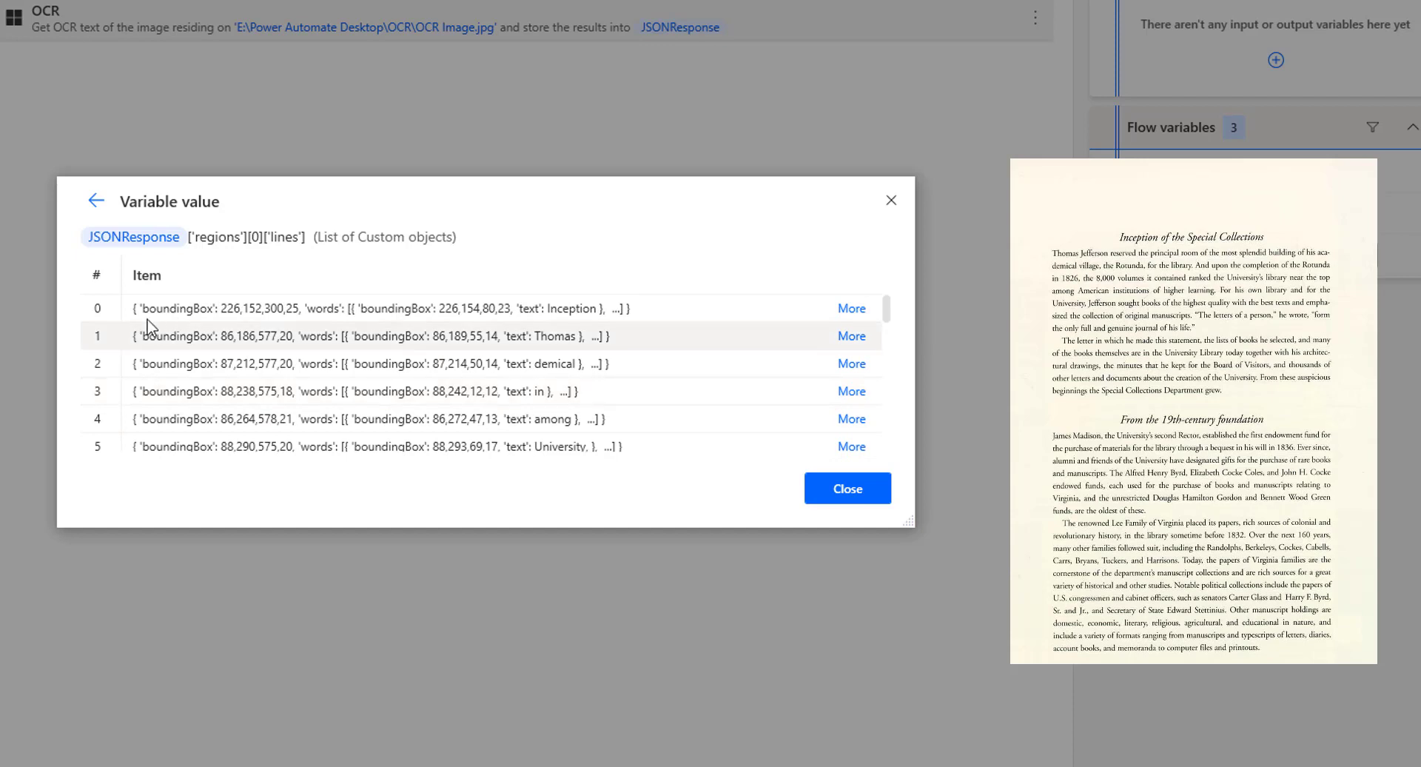
click(105, 317)
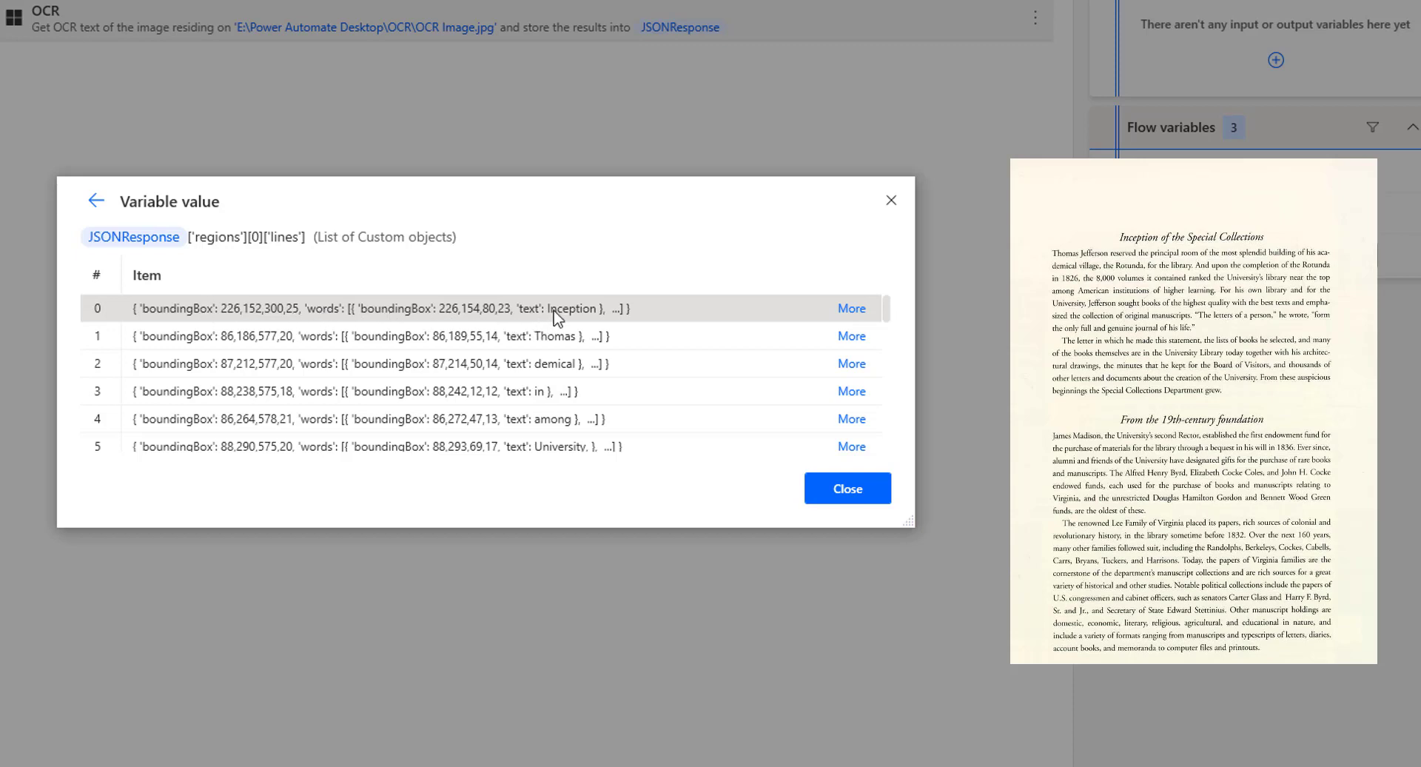
click(851, 309)
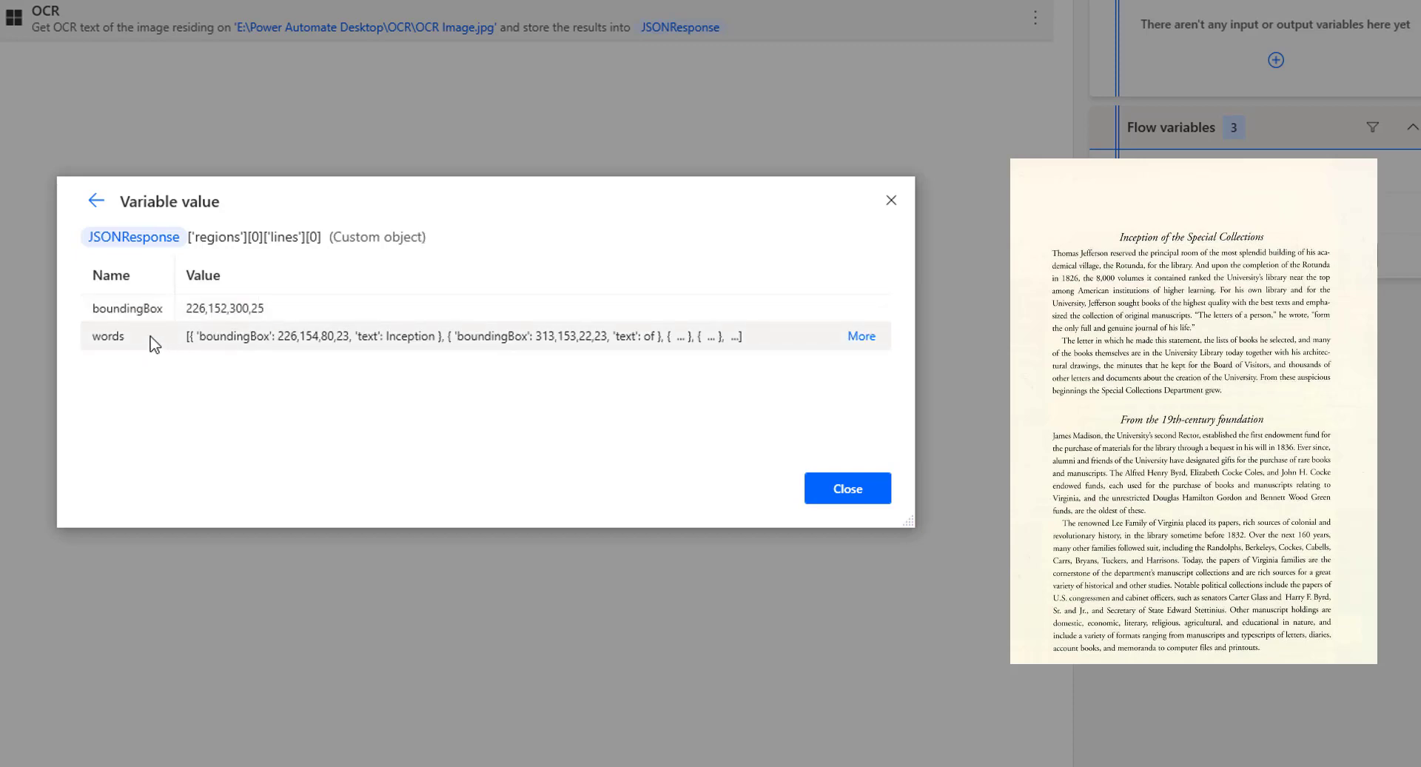
click(863, 339)
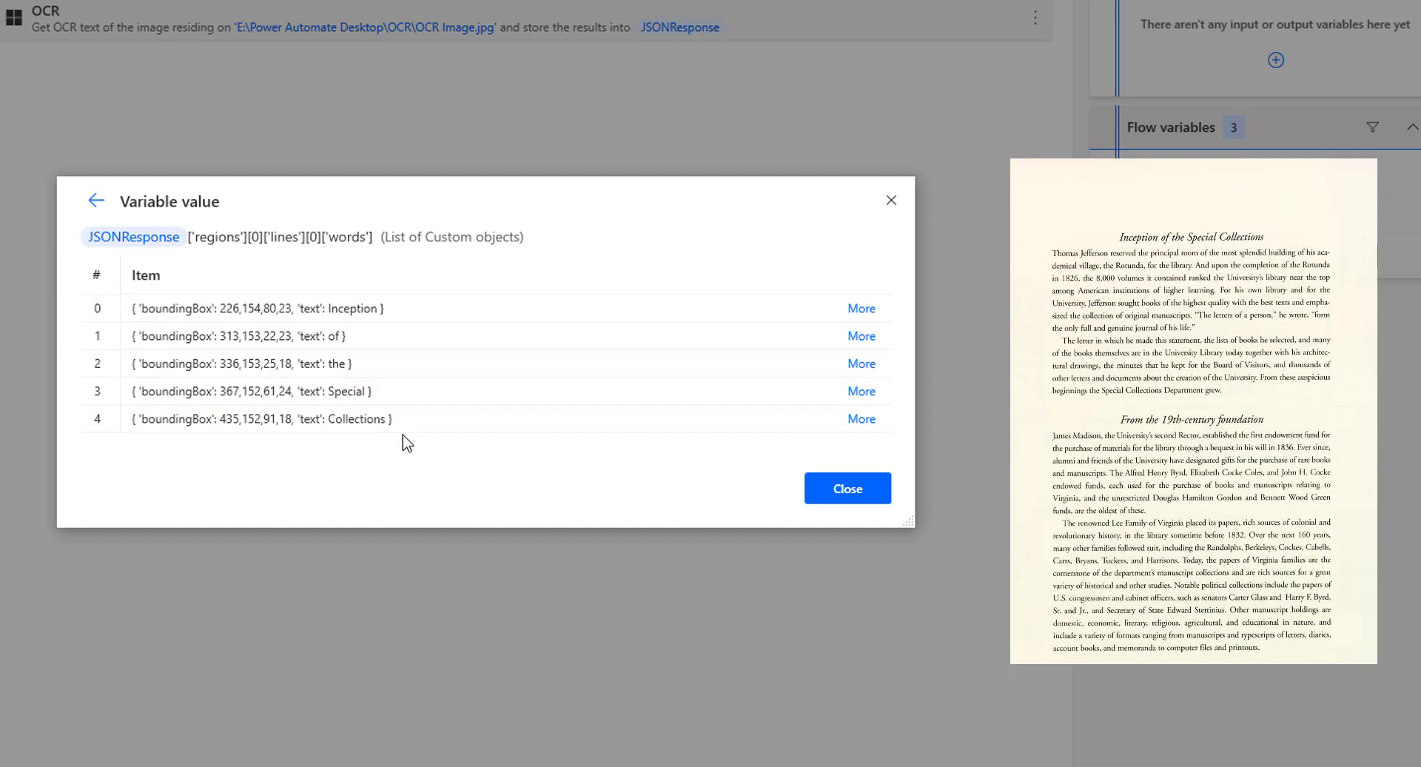
Step: Add a For each action below the OCR step
click(873, 497)
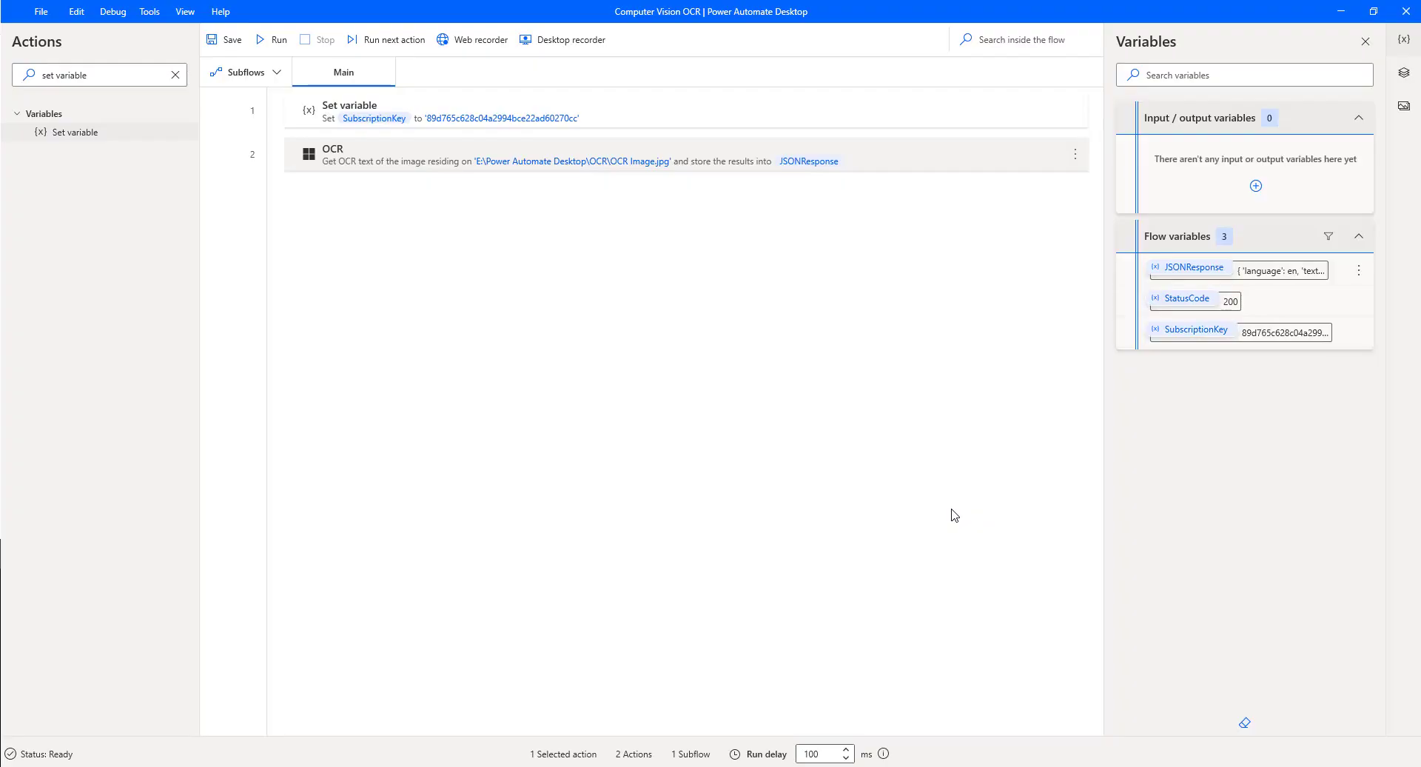
key(ctrl+a)
text(for each)
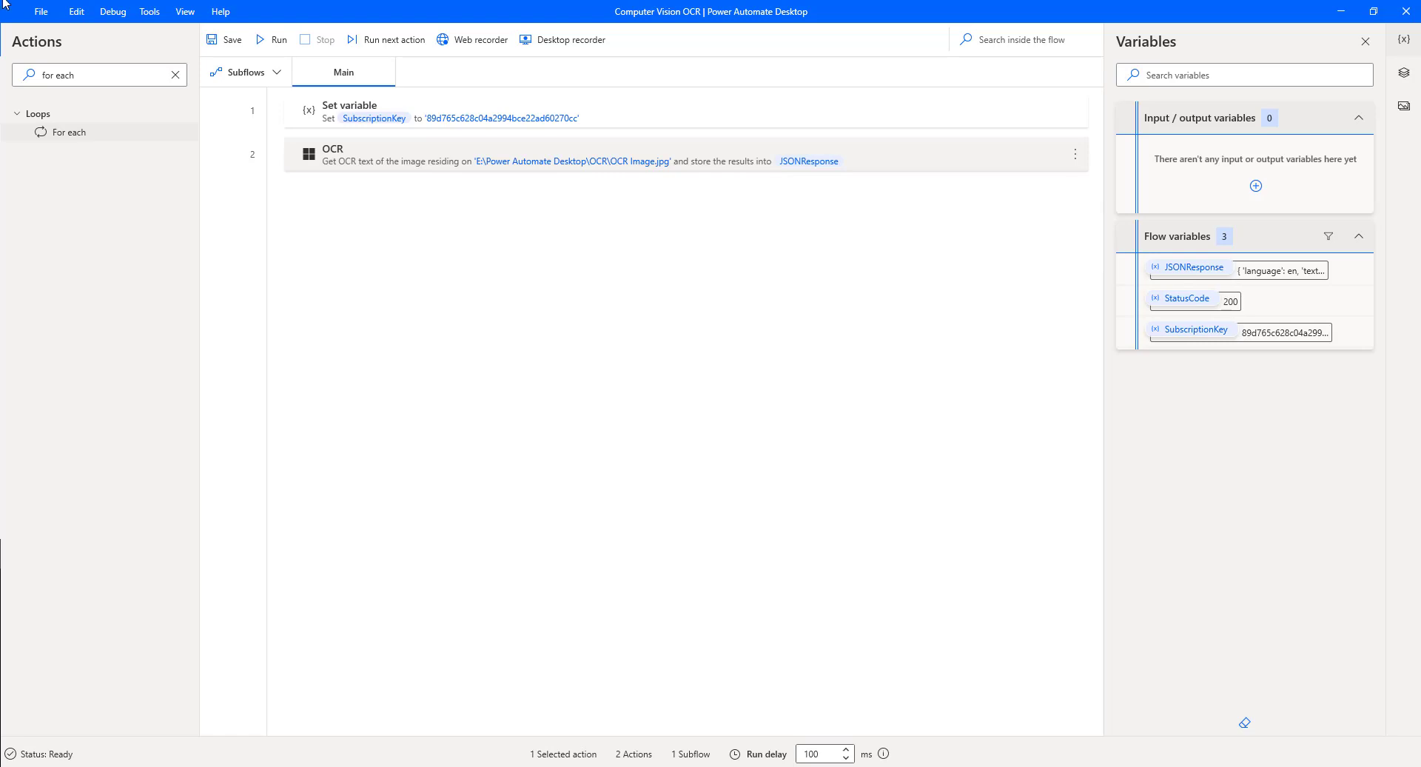
click(75, 134)
drag(75, 134, 338, 207)
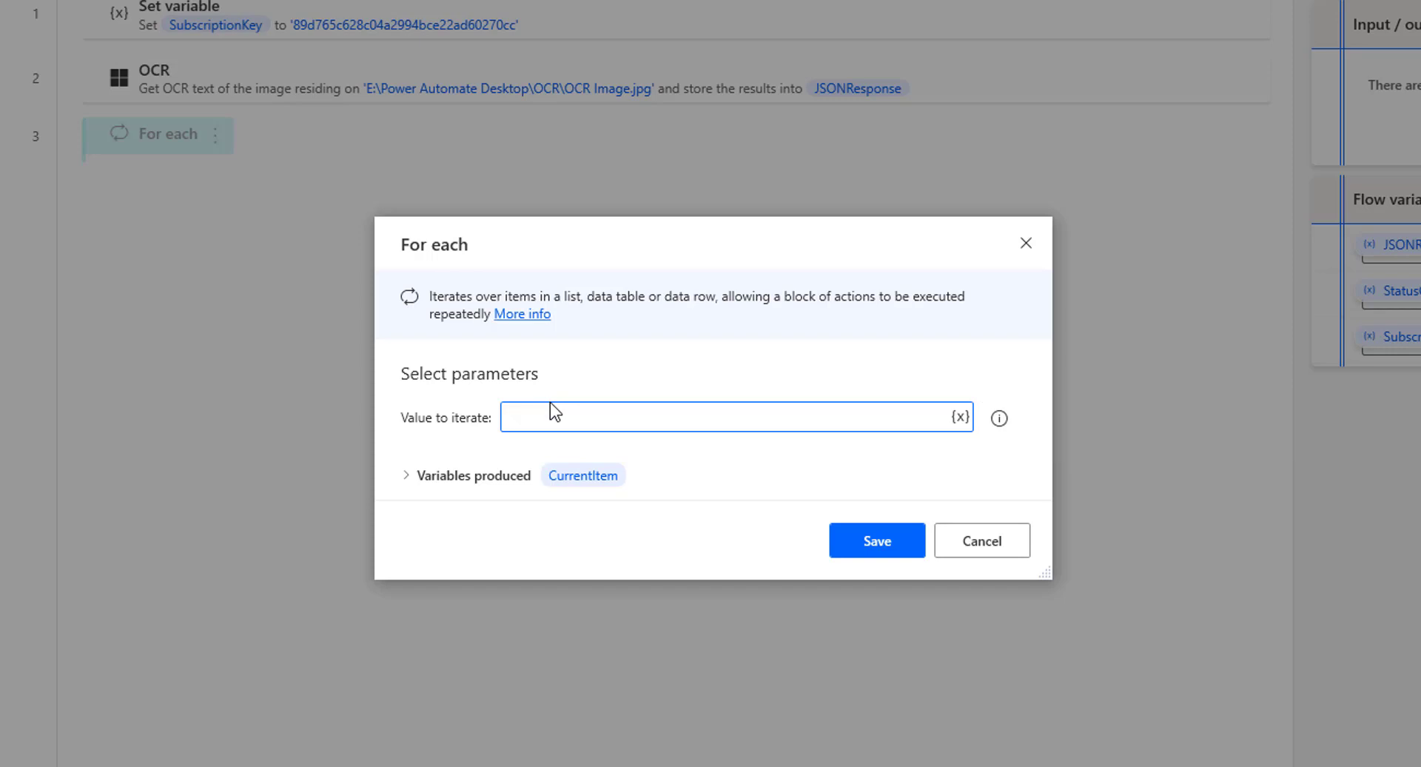
Step: Loop over JSONResponse['regions'][0]['lines'] with item variable CurrentLineitem, then save
text(%JSONResponse['regions'][0]['lines']%)
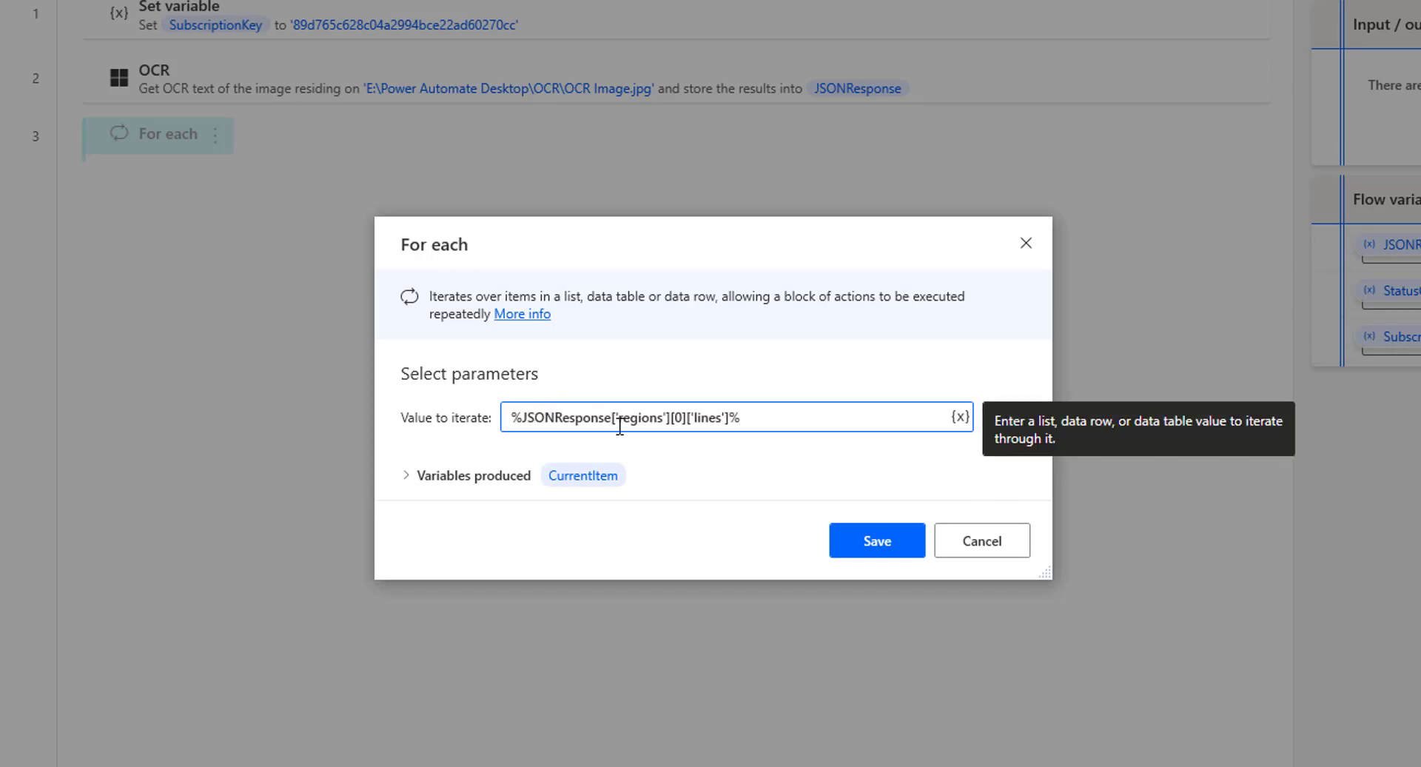
drag(620, 416, 663, 415)
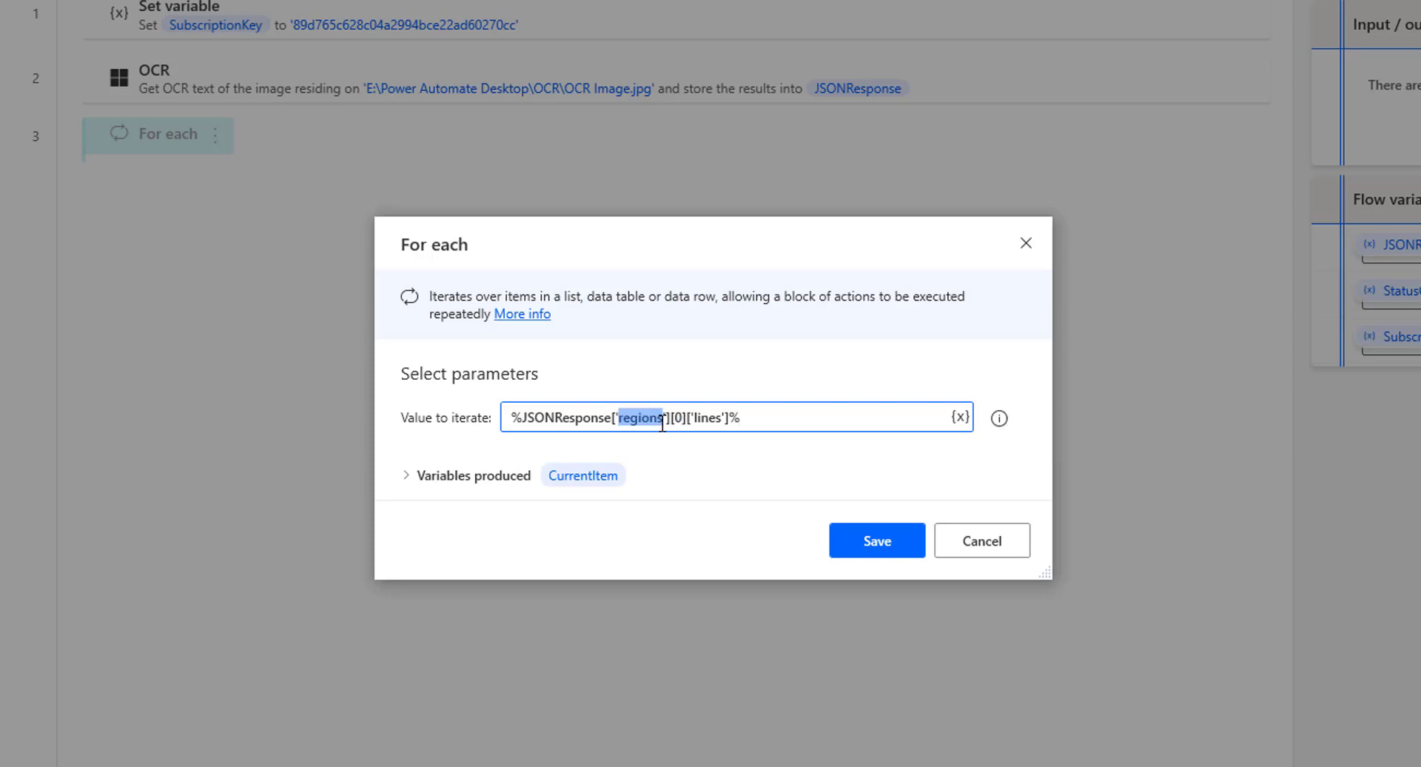
double_click(679, 417)
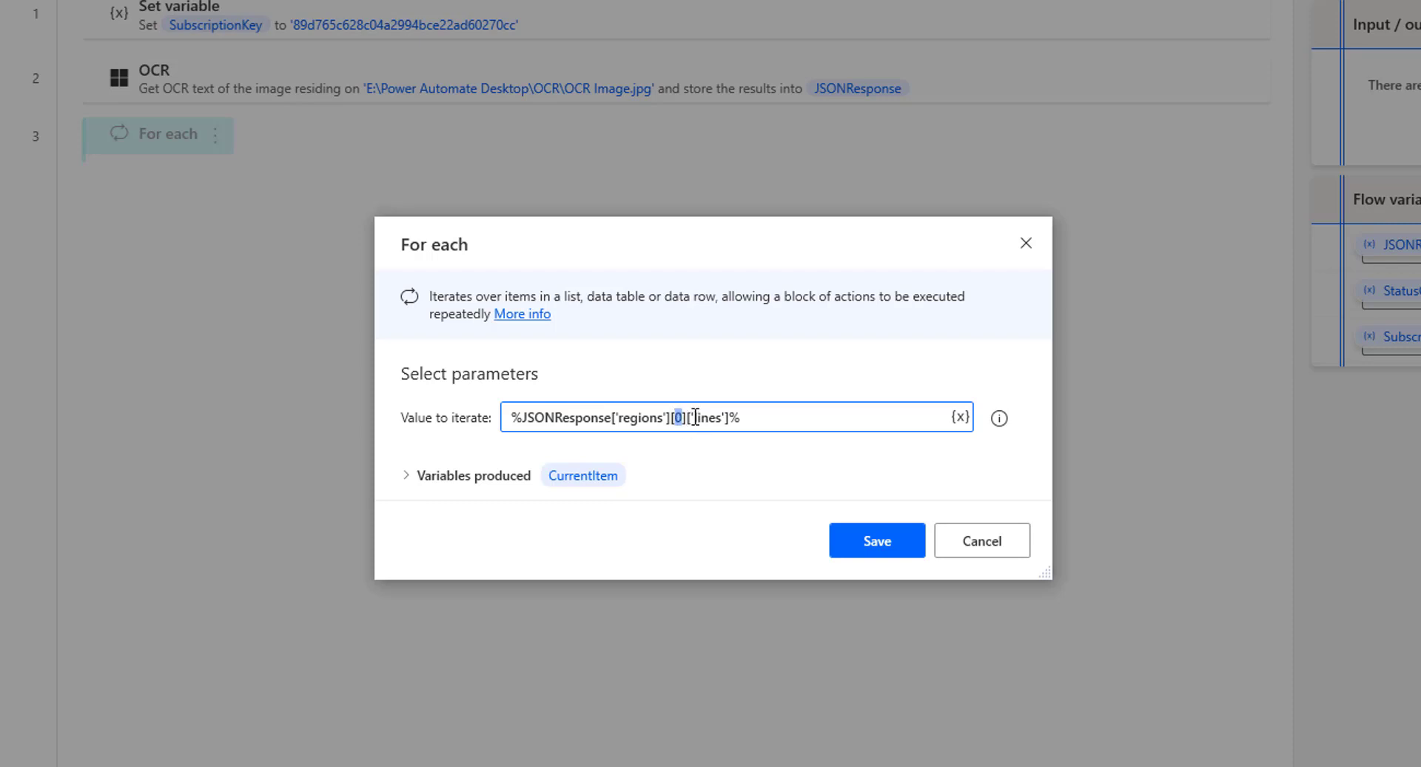
drag(693, 418, 720, 423)
click(606, 480)
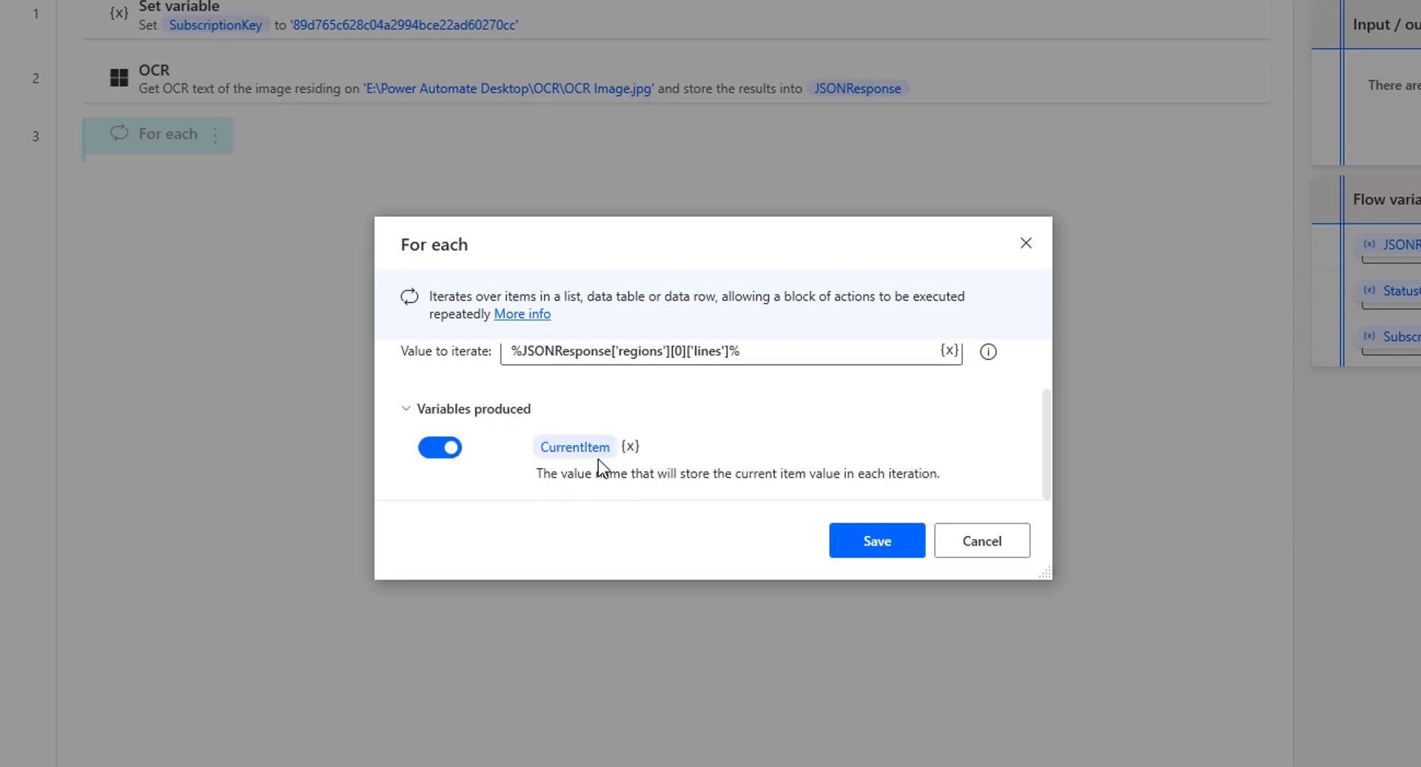
click(590, 447)
click(591, 446)
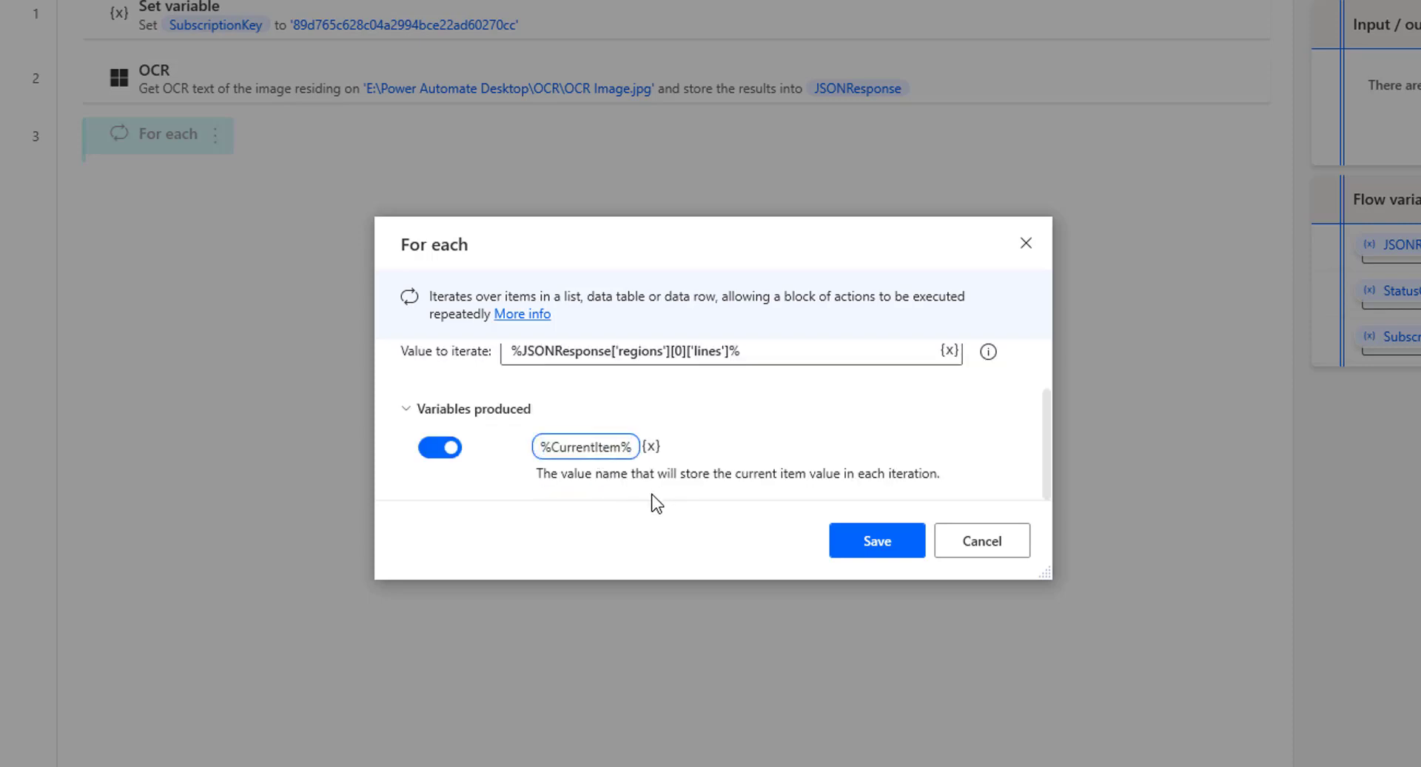
key(Delete)
key(Delete)
key(Delete)
key(Delete)
text(Lineitem)
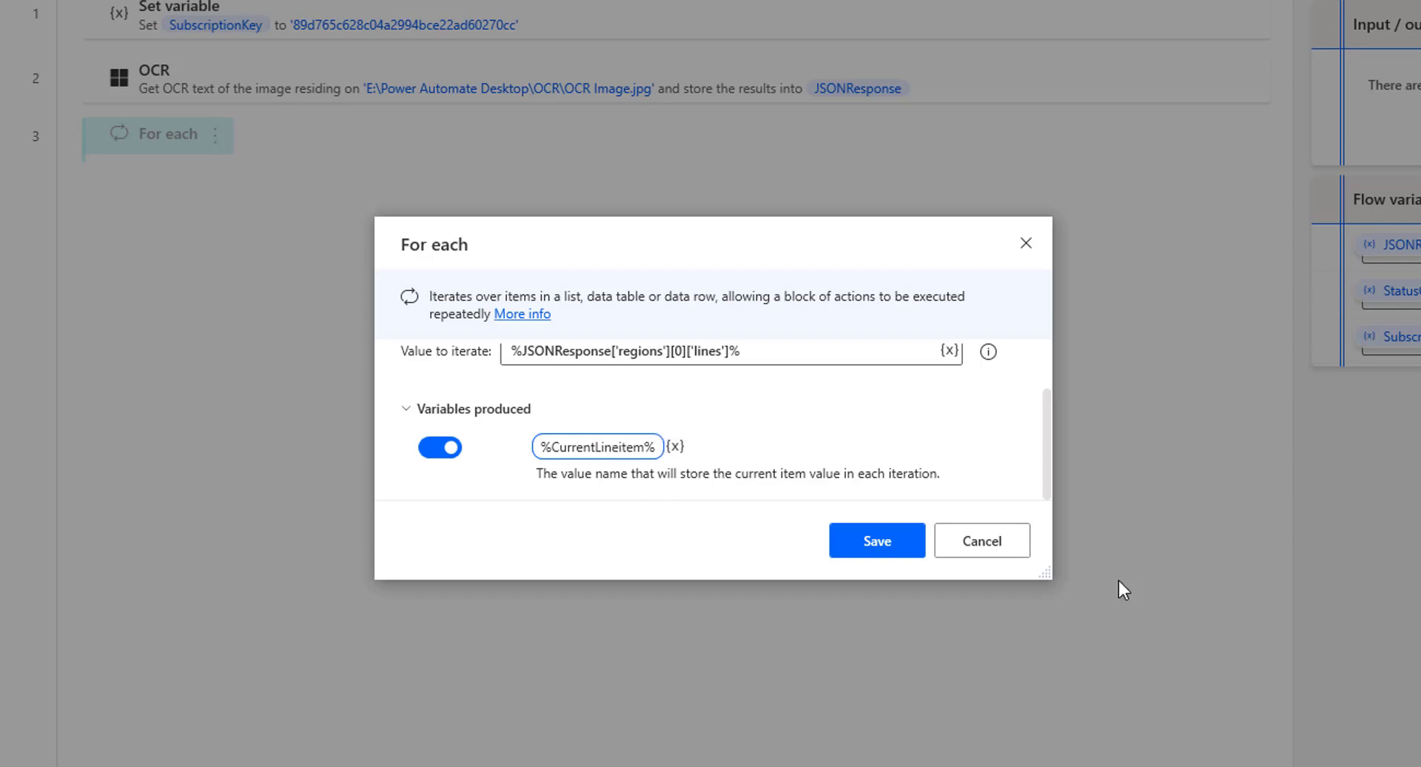
click(879, 542)
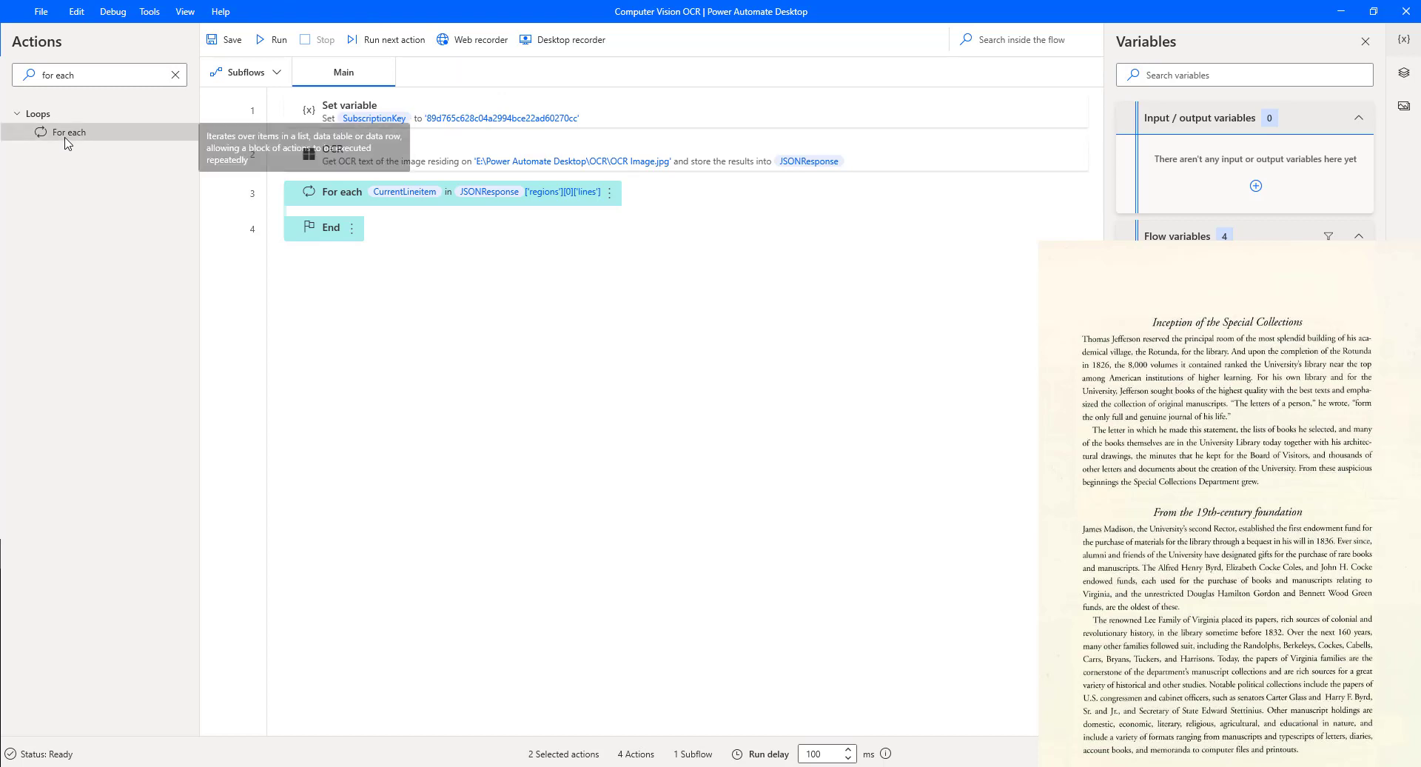
Step: Nest a second For each in the line loop, iterating %CurrentLineitem['words']%
drag(67, 140, 372, 220)
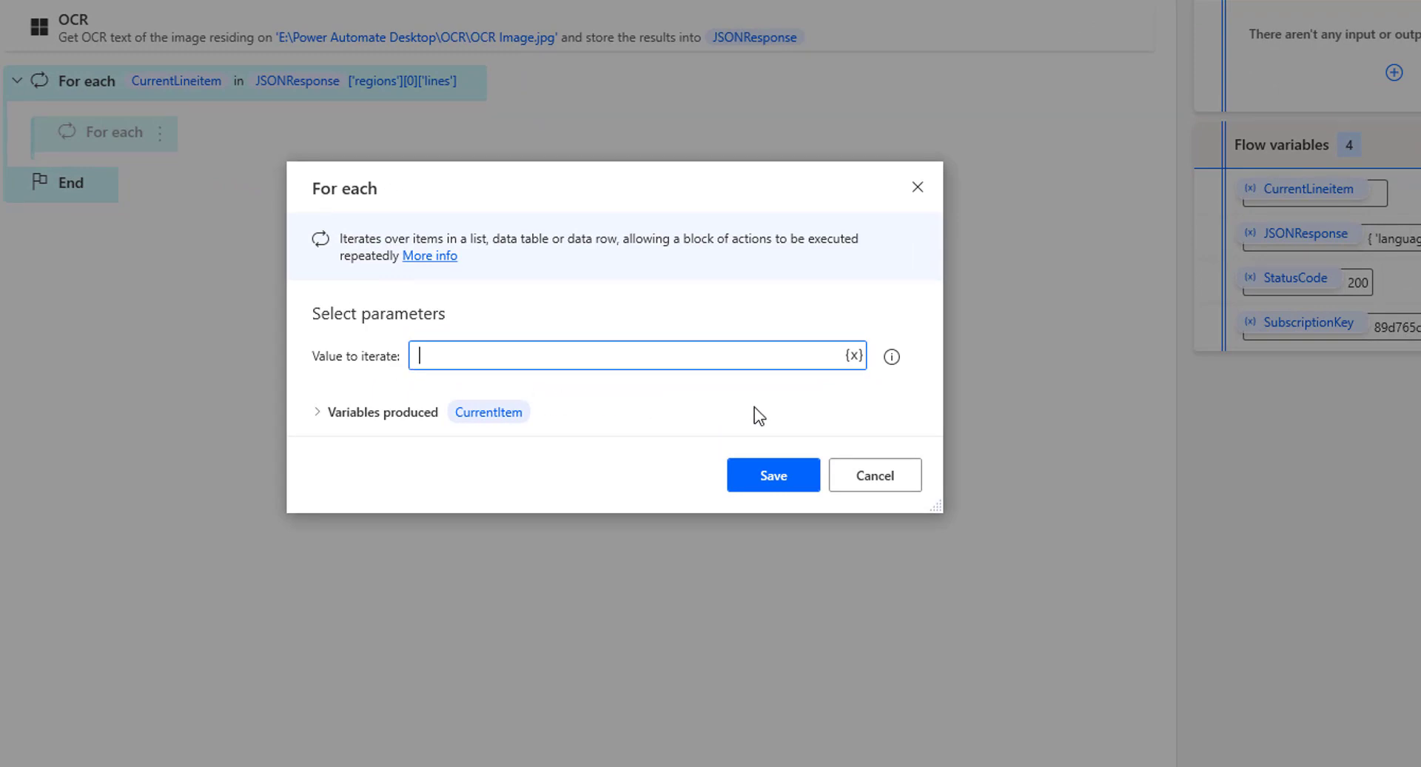
click(854, 354)
double_click(544, 526)
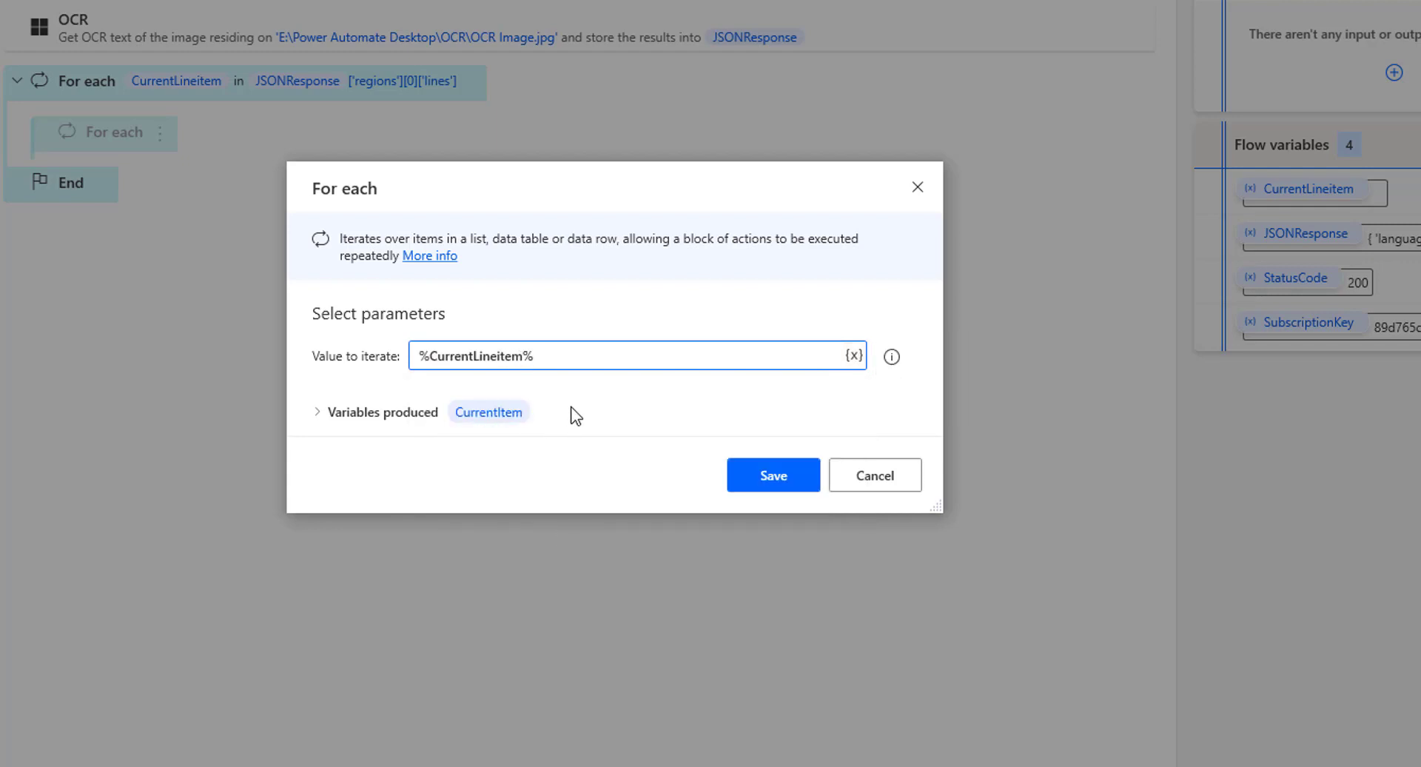
key(Left)
text(['words'])
Step: Rename the nested loop's item variable to CurrentWordItem
click(488, 411)
click(504, 384)
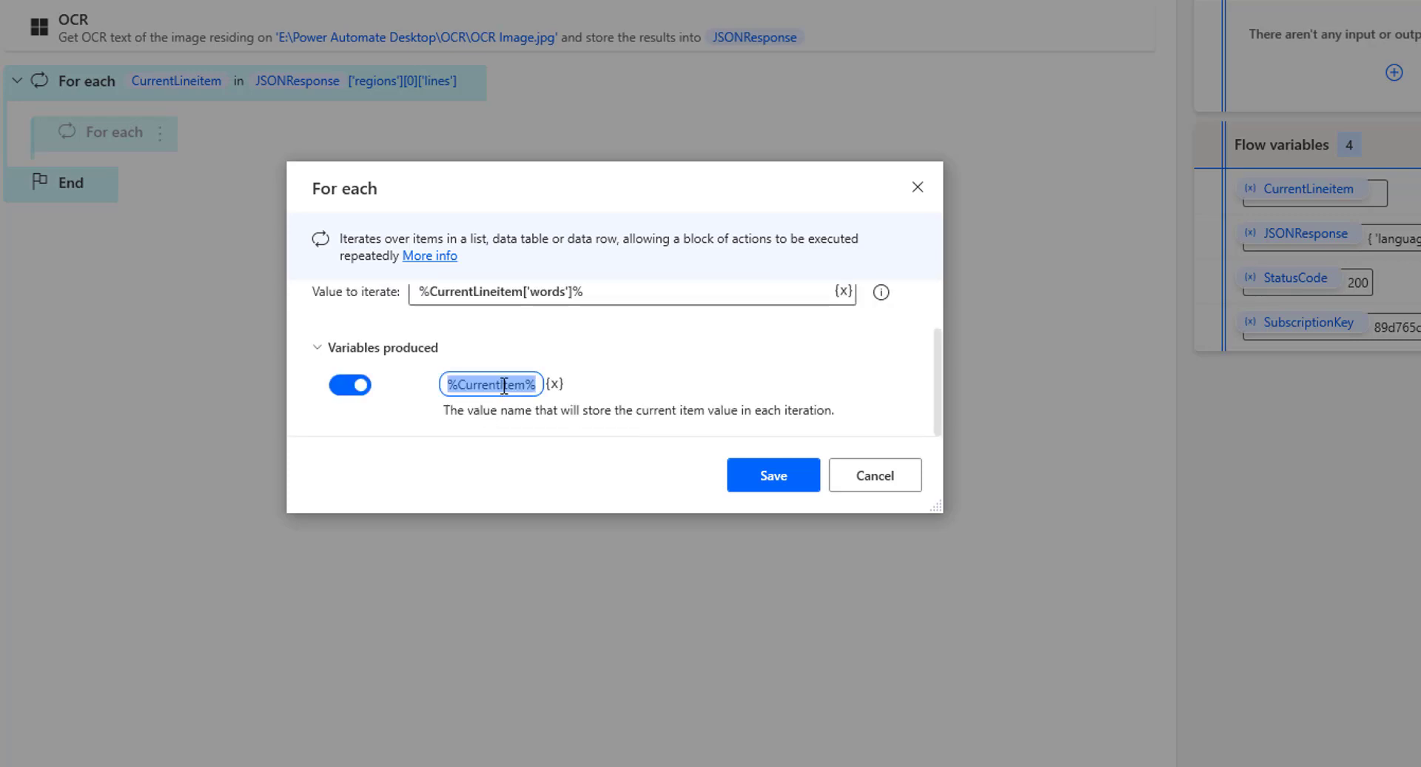
click(634, 497)
text(Word)
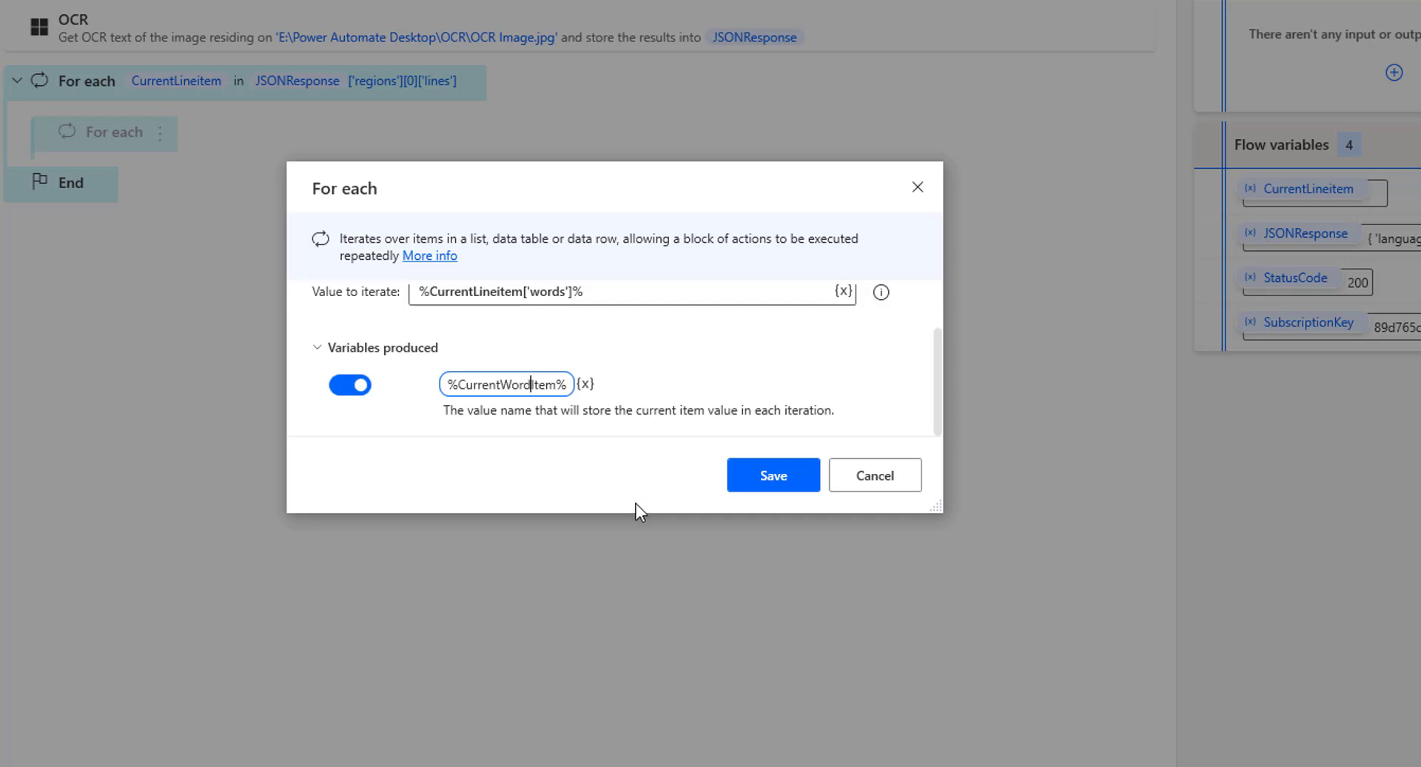